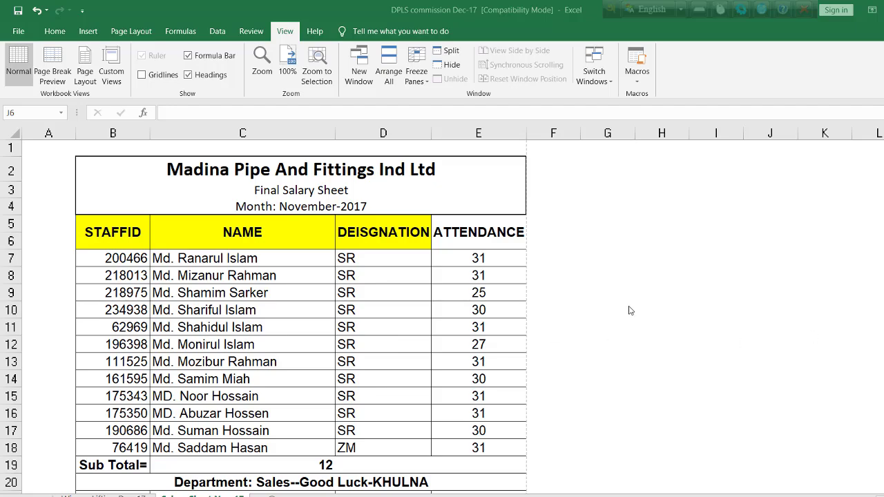
Scroll down through the salary sheet and back up to the top
scroll(320, 298, "down", 2)
scroll(322, 297, "down", 2)
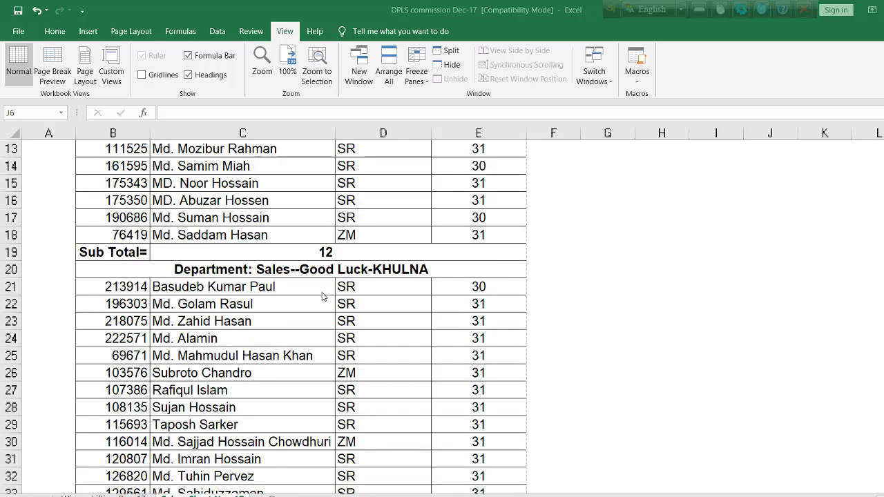
scroll(325, 295, "down", 7)
scroll(325, 295, "down", 5)
scroll(325, 296, "down", 5)
scroll(325, 296, "down", 7)
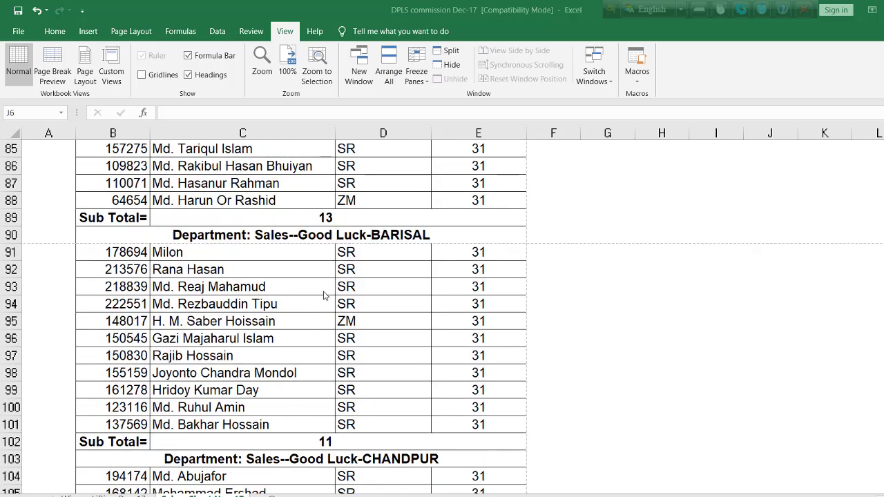
scroll(325, 296, "down", 3)
scroll(324, 296, "down", 6)
scroll(325, 295, "down", 4)
scroll(324, 295, "down", 2)
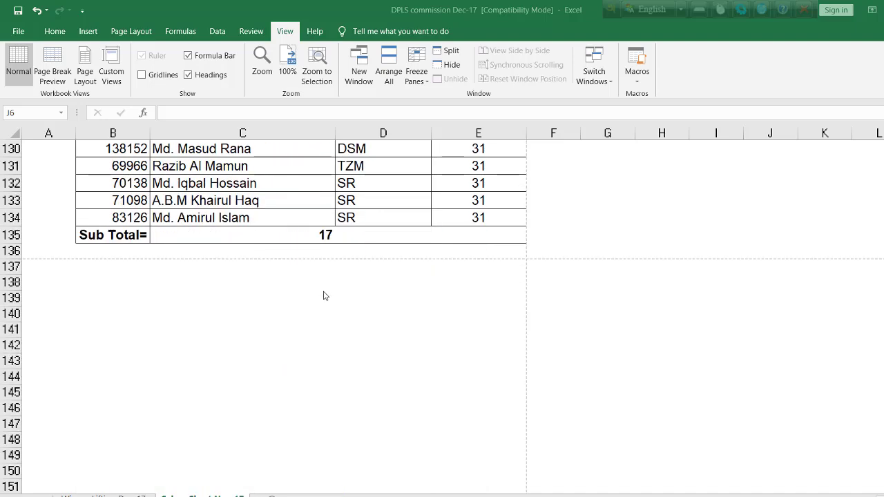
scroll(325, 295, "up", 5)
scroll(324, 295, "up", 4)
scroll(325, 296, "up", 9)
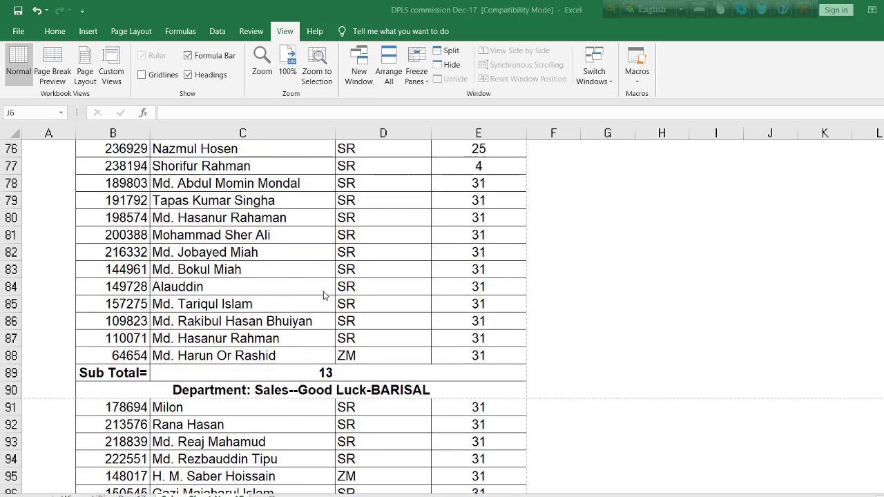
scroll(324, 296, "up", 5)
scroll(325, 296, "up", 5)
scroll(325, 296, "up", 9)
scroll(325, 296, "up", 5)
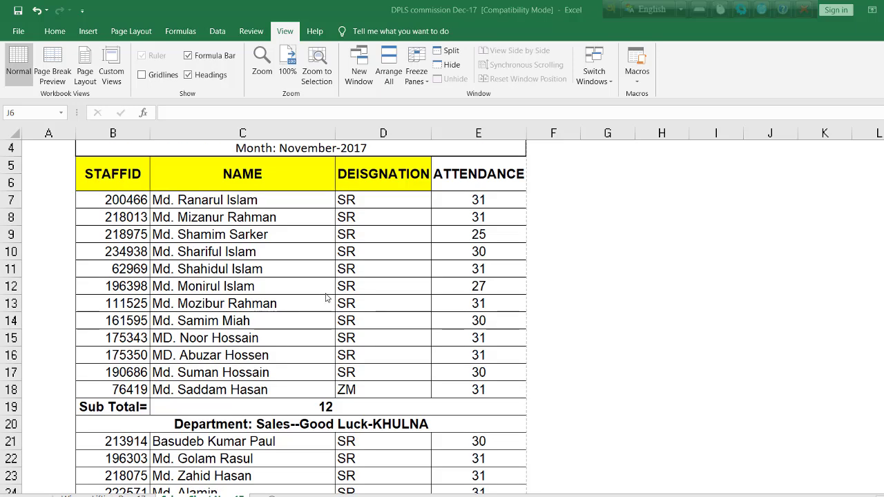
scroll(327, 297, "up", 1)
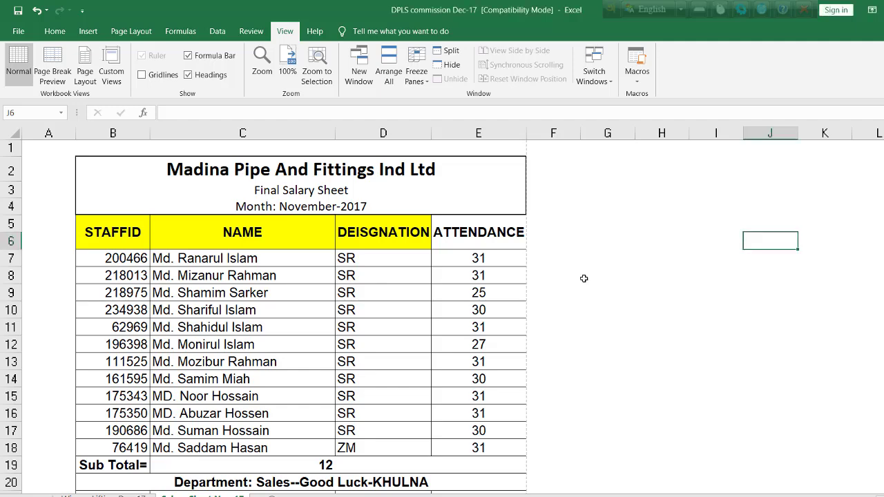
Preview how the salary sheet prints, zooming into the page, then close the preview
key("ctrl+p")
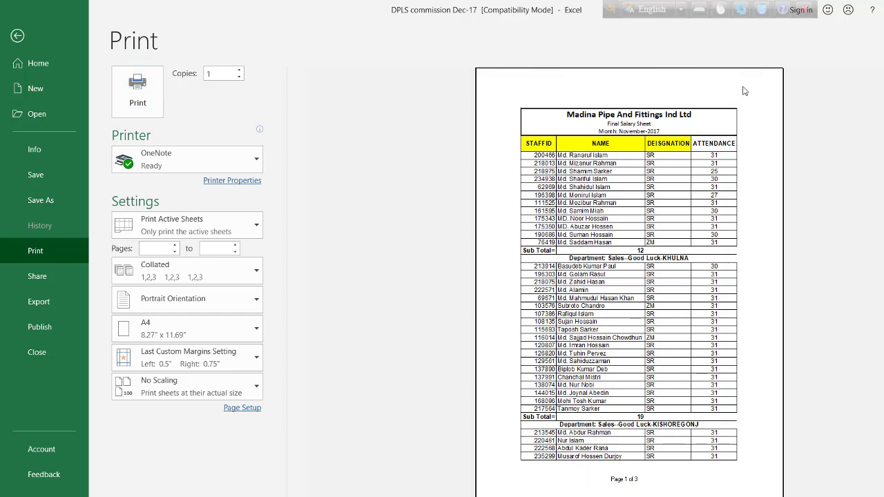
left_click(779, 202)
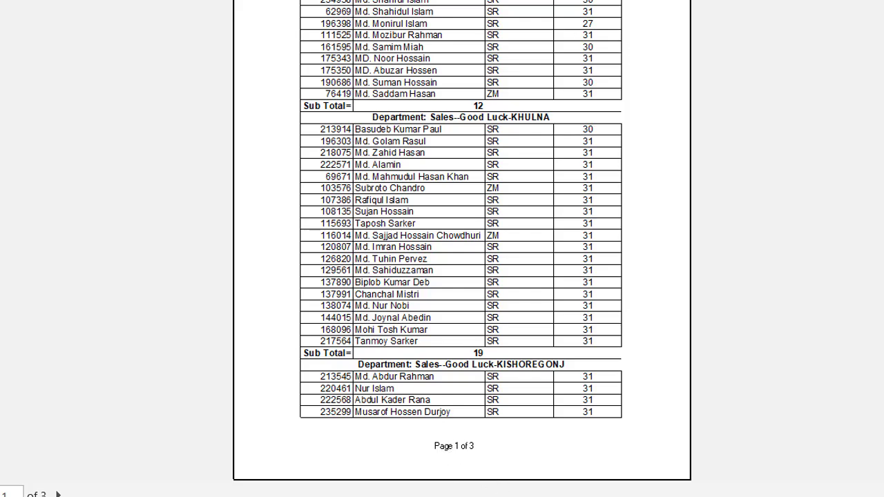
scroll(804, 260, "down", 2)
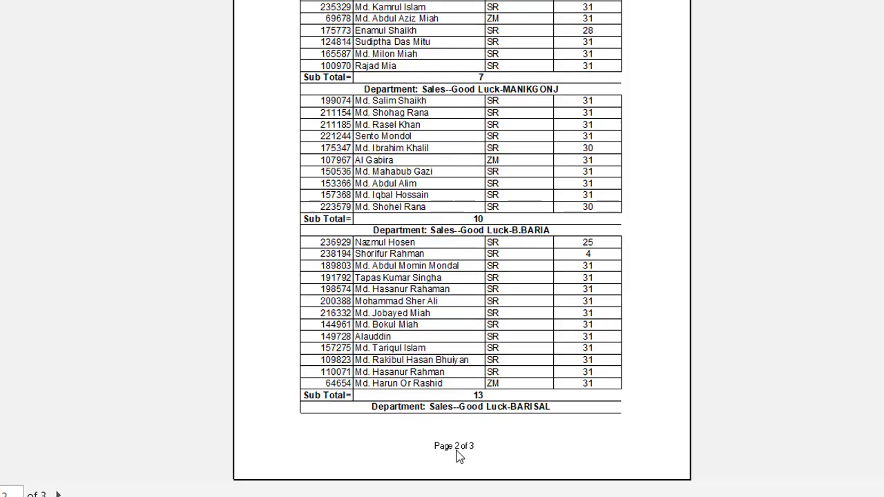
scroll(592, 410, "down", 2)
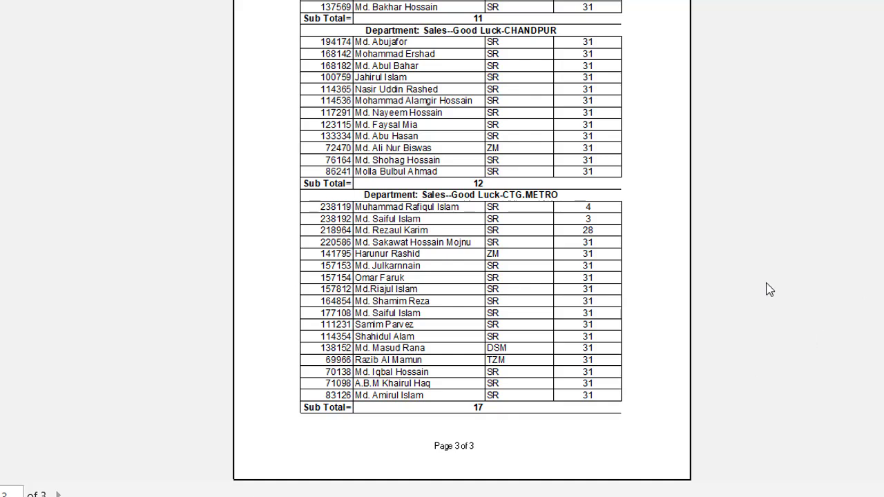
key("Escape")
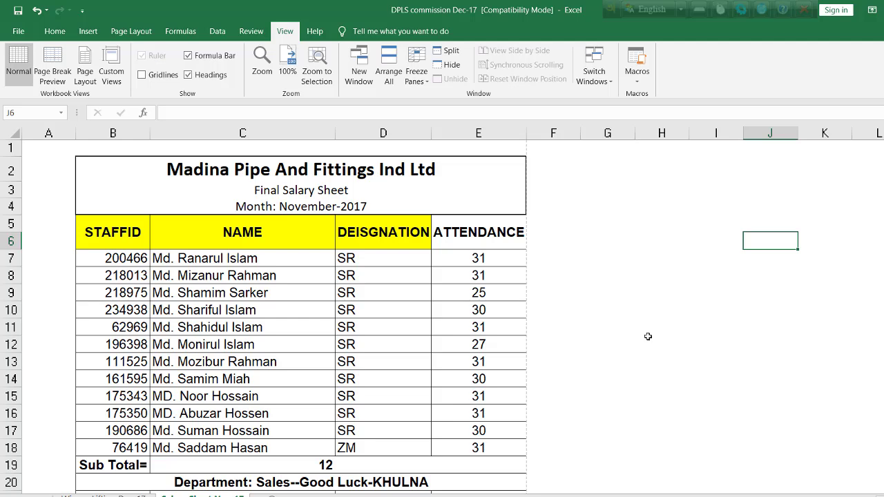
Select cell G3 and look at the Freeze Panes options without applying any
key("Left")
key("Left")
key("Left")
key("Down")
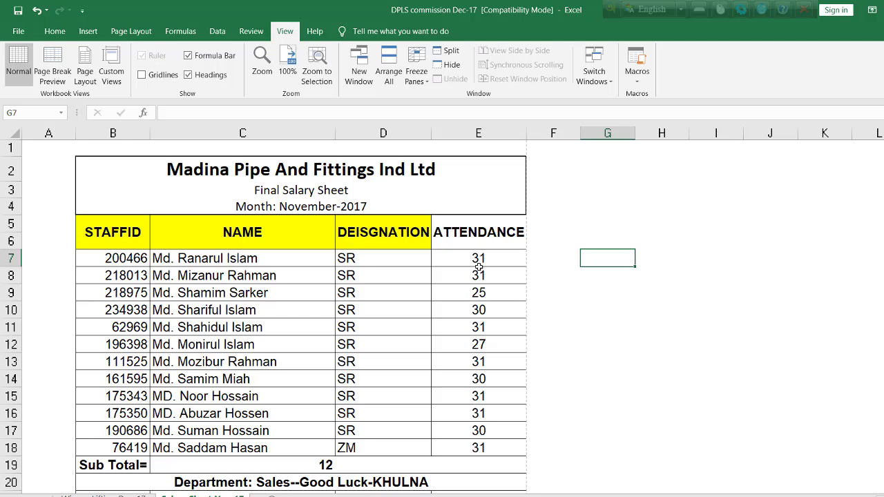
left_click(602, 197)
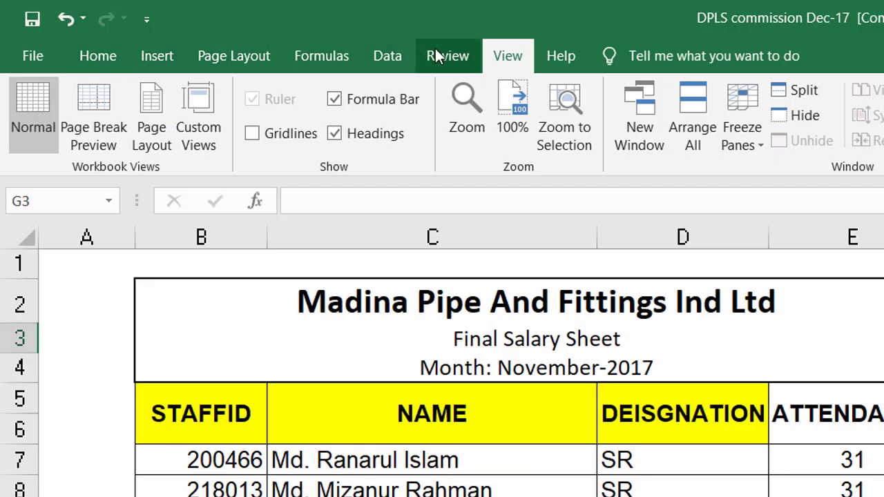
left_click(437, 55)
left_click(379, 55)
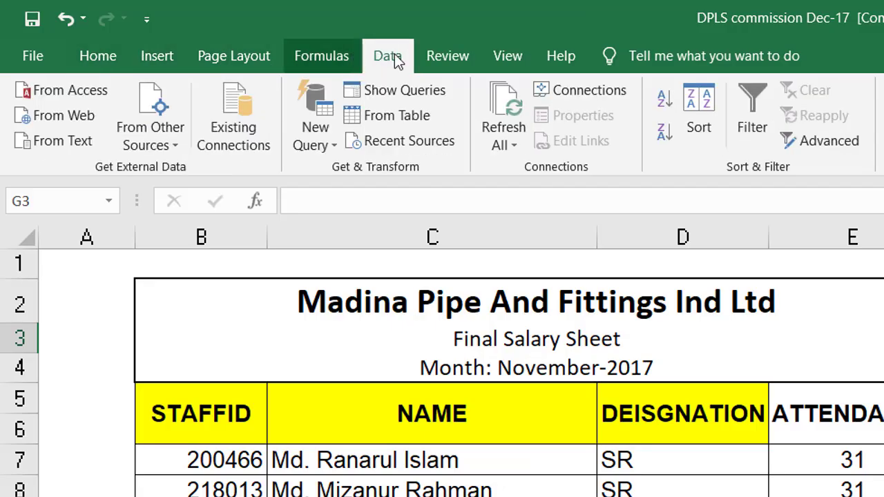
left_click(490, 57)
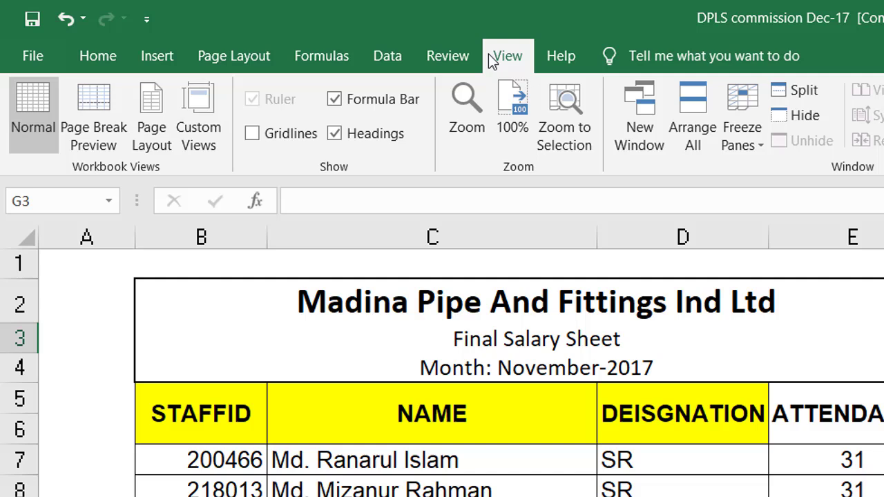
left_click(762, 146)
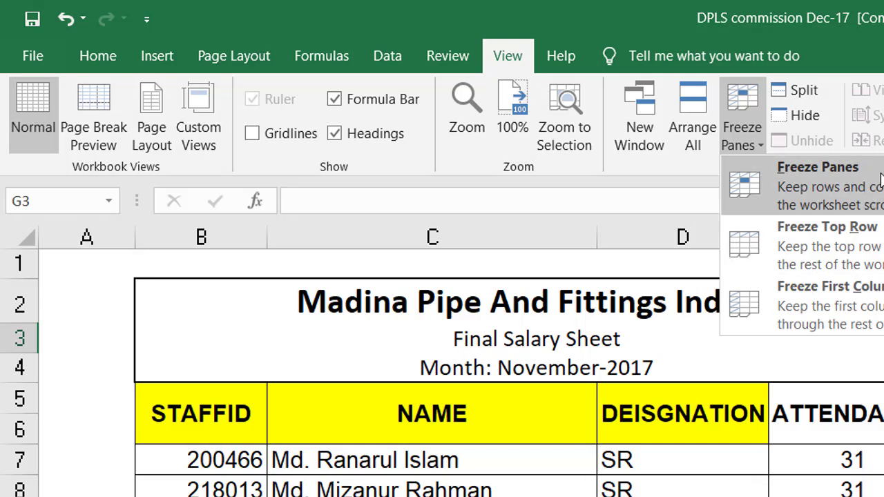
key("Escape")
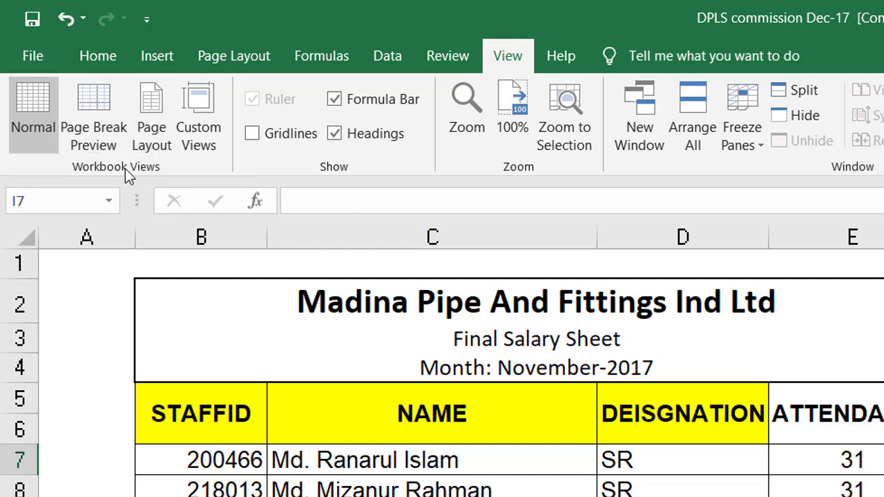
Switch the sheet to Page Layout view and scroll through the printed pages
left_click(155, 131)
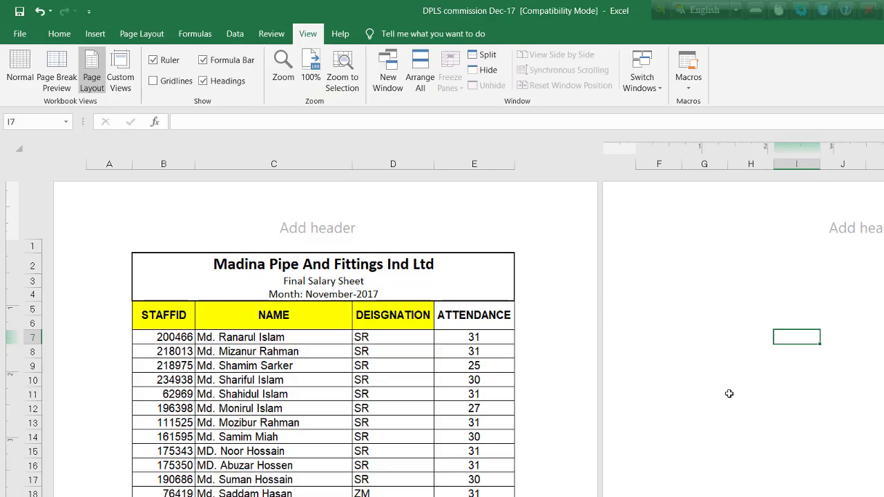
scroll(722, 394, "down", 5)
scroll(721, 394, "down", 3)
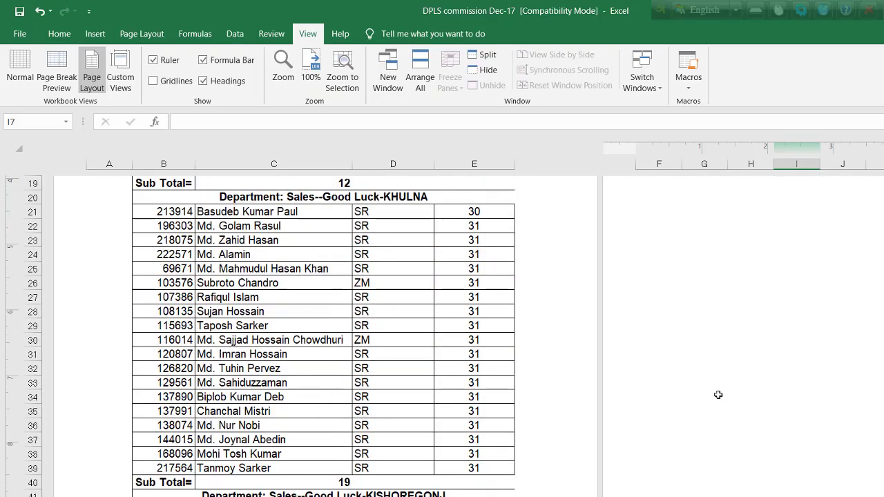
scroll(715, 394, "down", 2)
scroll(715, 395, "down", 2)
scroll(715, 397, "up", 4)
scroll(716, 400, "up", 6)
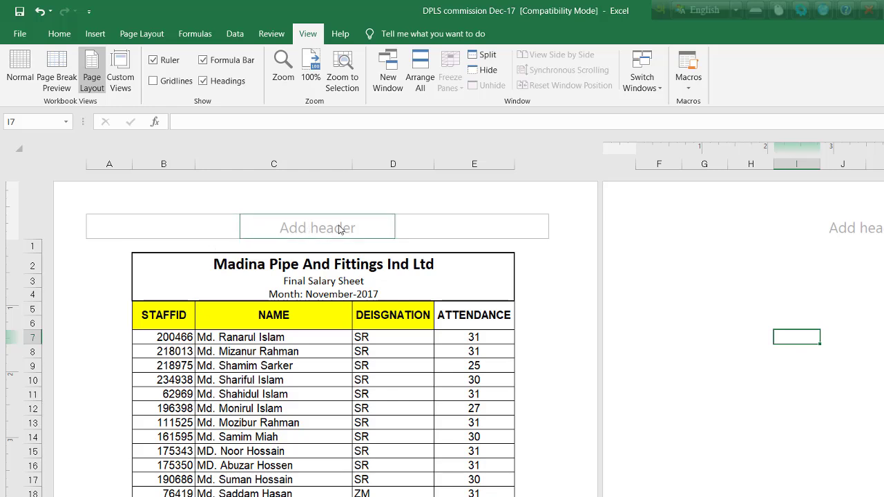
Leave the page header unchanged and open page one's 'Page 1 of 3' footer for editing
left_click(176, 231)
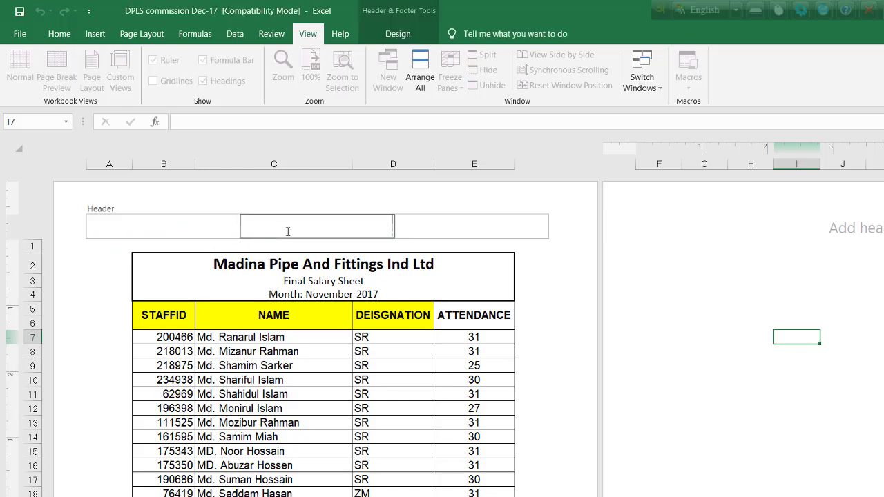
left_click(515, 224)
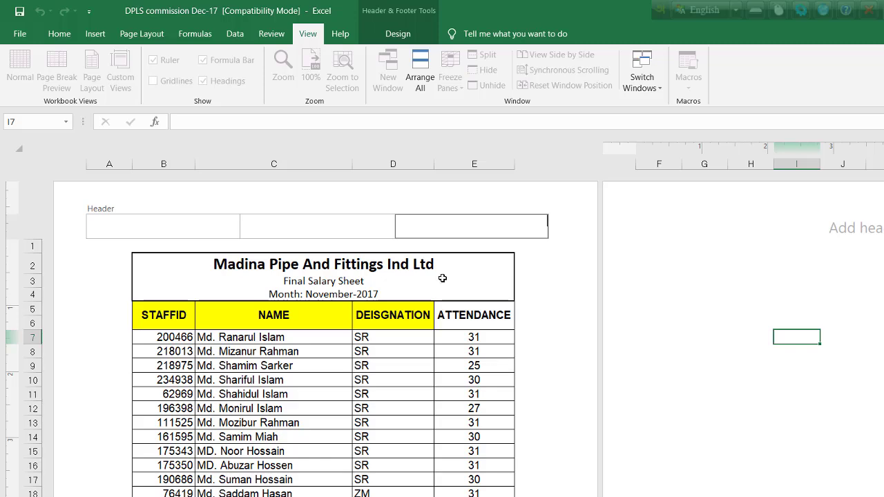
left_click(586, 411)
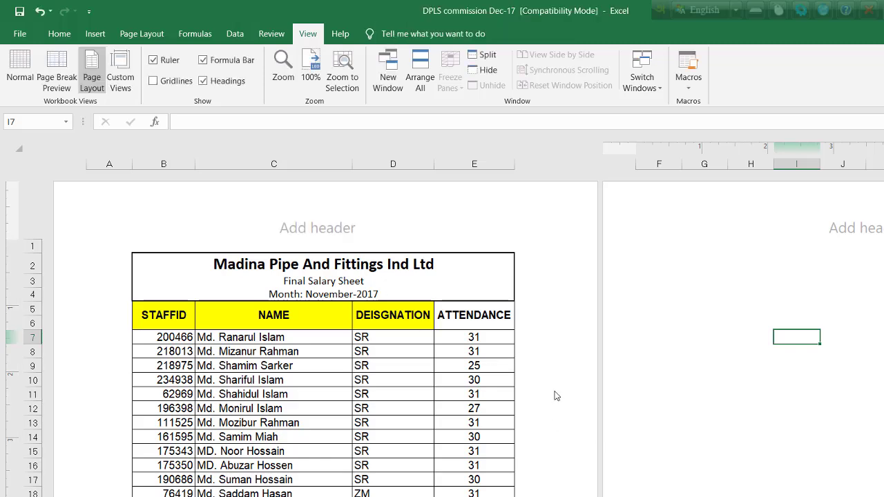
scroll(697, 371, "down", 3)
scroll(311, 419, "down", 1)
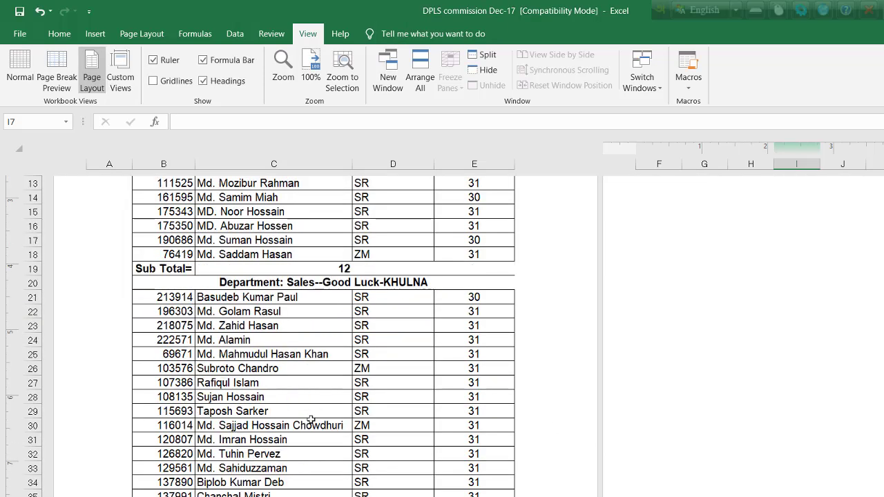
scroll(311, 423, "down", 6)
scroll(311, 424, "down", 3)
scroll(311, 425, "up", 3)
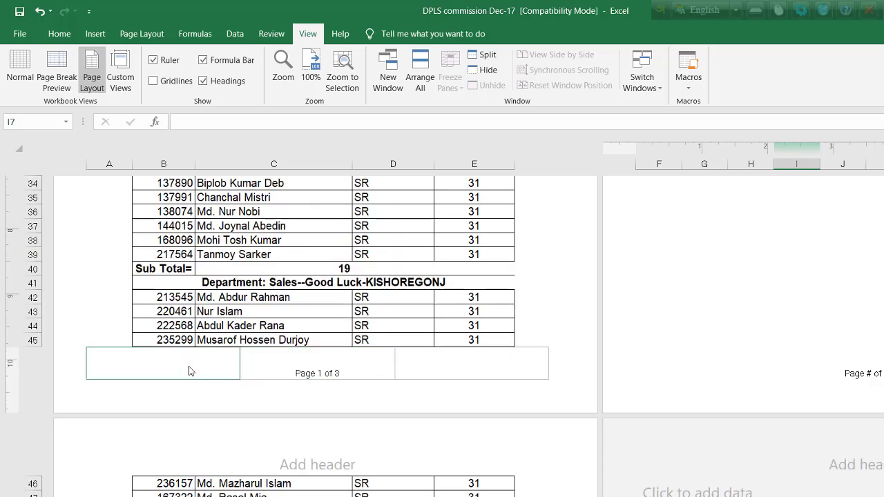
left_click(304, 373)
left_click(448, 367)
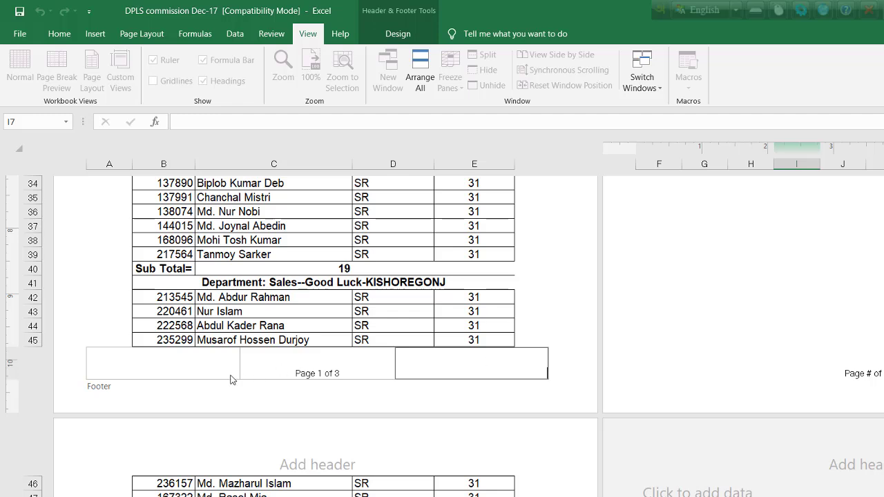
Delete the &[Page] of &[Pages] code from page one's centre footer, leaving it empty
left_click(149, 357)
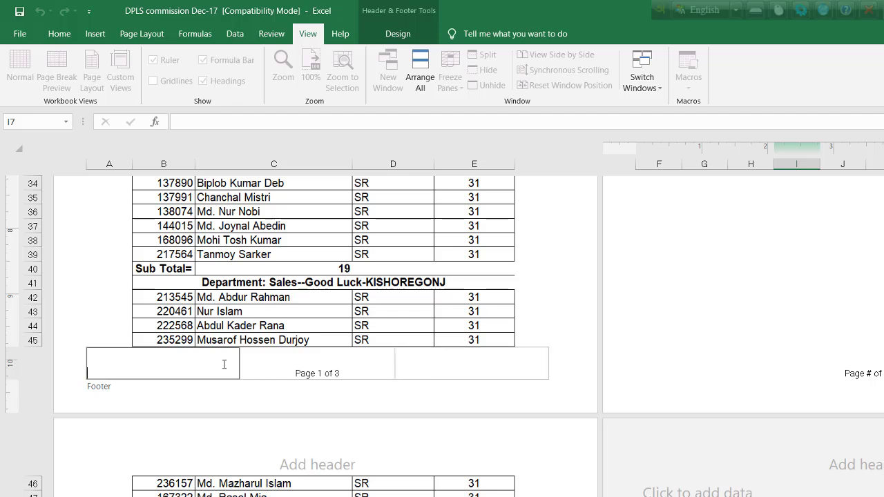
left_click(343, 373)
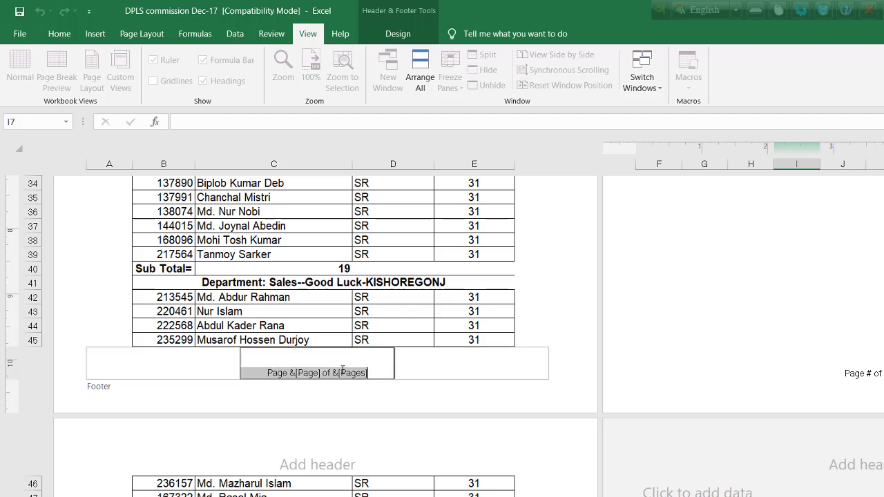
key("Delete")
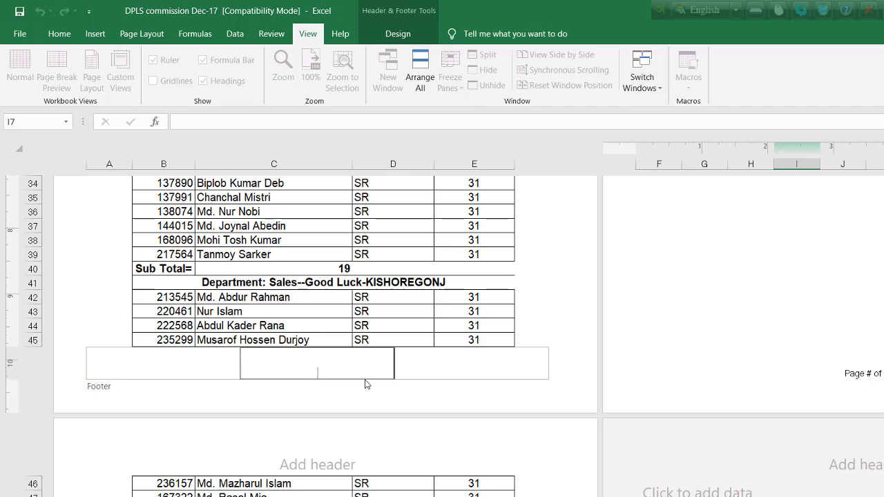
left_click(438, 398)
left_click(330, 366)
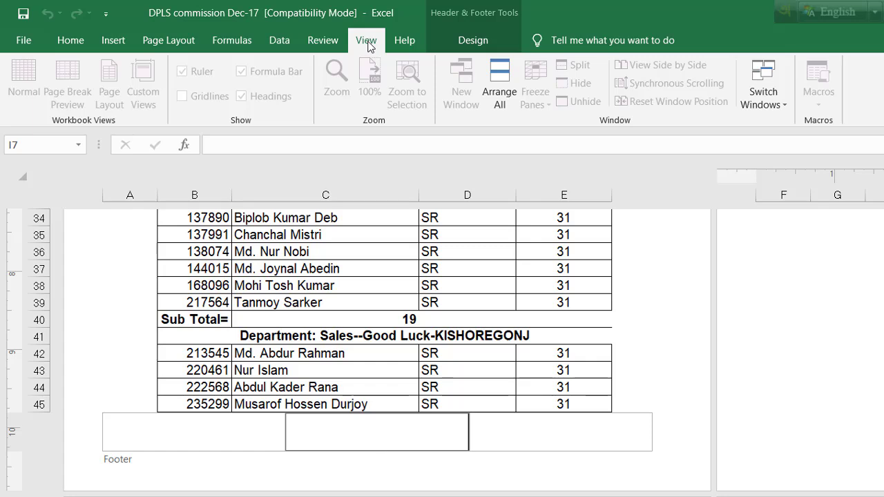
Insert the &[Page] code into the centre footer and check pages show 1, 2 and 3
left_click(488, 38)
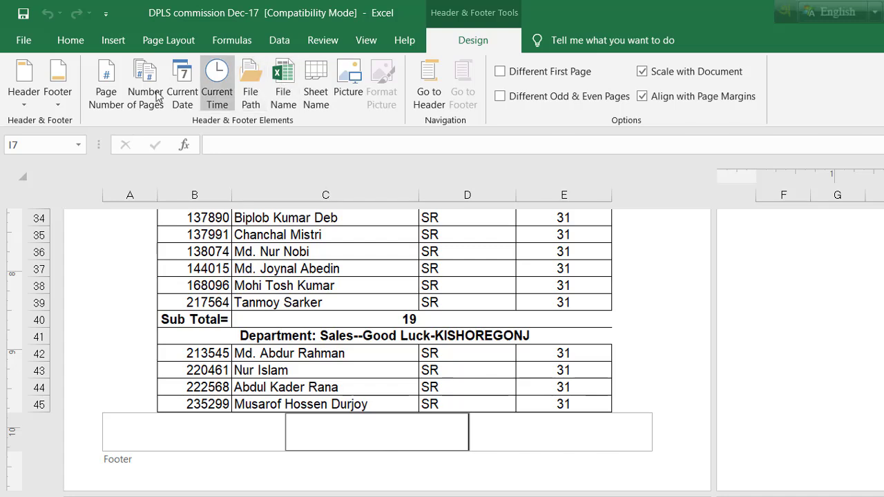
left_click(105, 109)
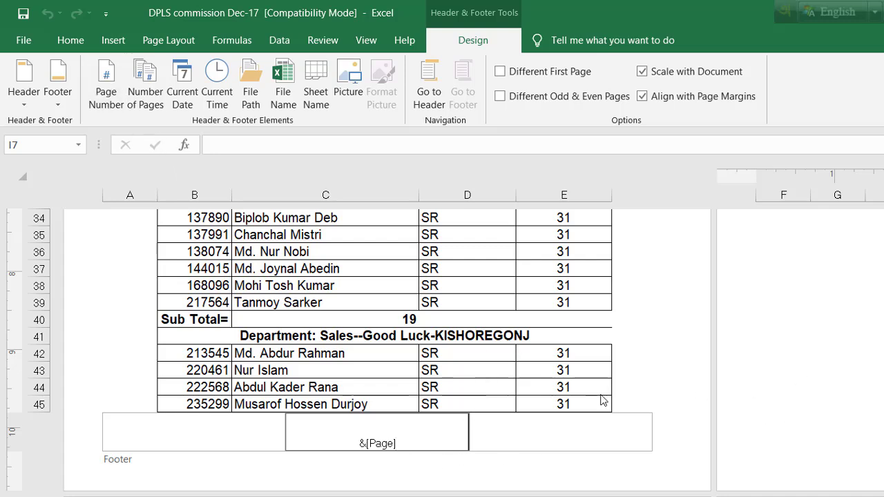
left_click(828, 391)
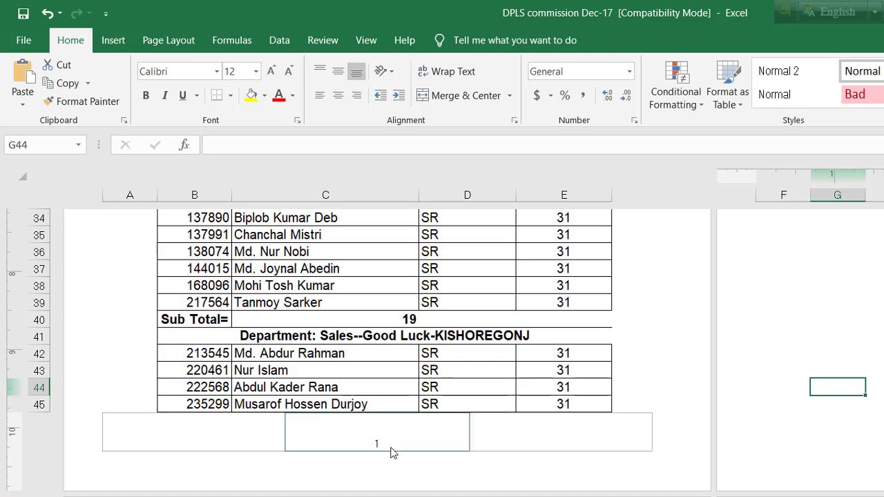
scroll(391, 450, "down", 10)
scroll(389, 429, "down", 7)
scroll(389, 429, "down", 2)
scroll(389, 414, "up", 2)
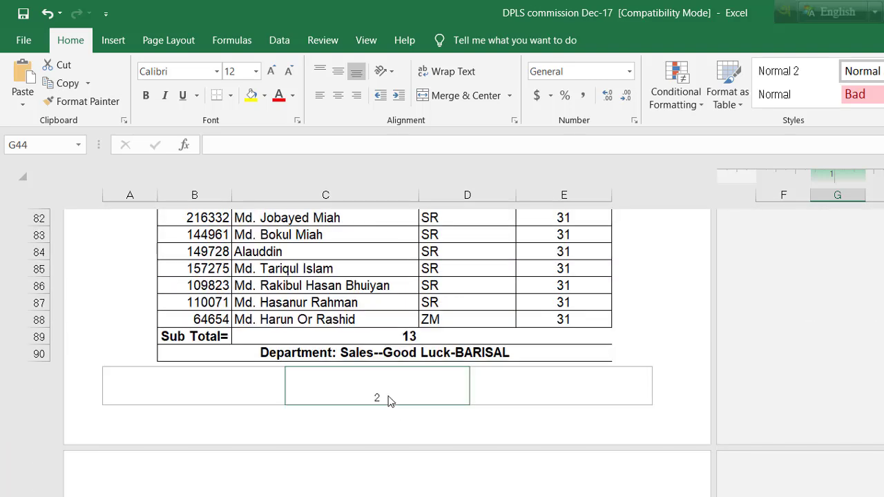
scroll(389, 401, "down", 5)
scroll(401, 434, "down", 7)
scroll(397, 431, "down", 2)
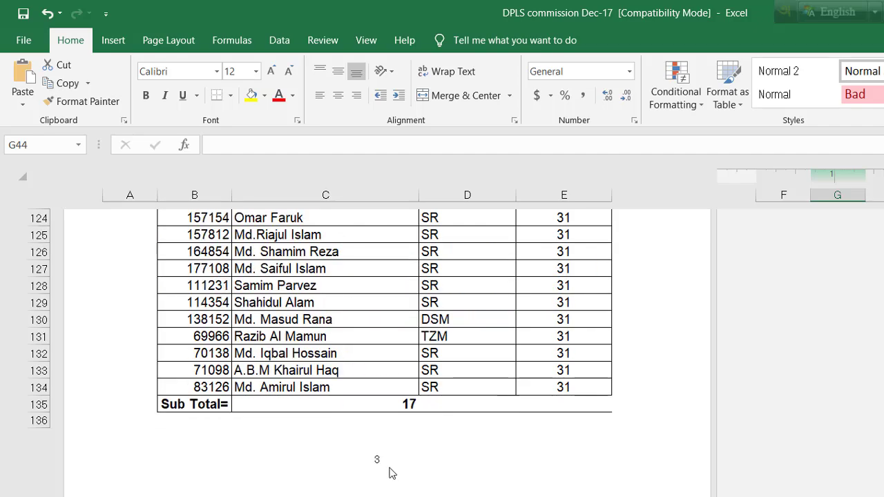
scroll(391, 472, "up", 6)
scroll(390, 470, "up", 10)
scroll(390, 470, "up", 4)
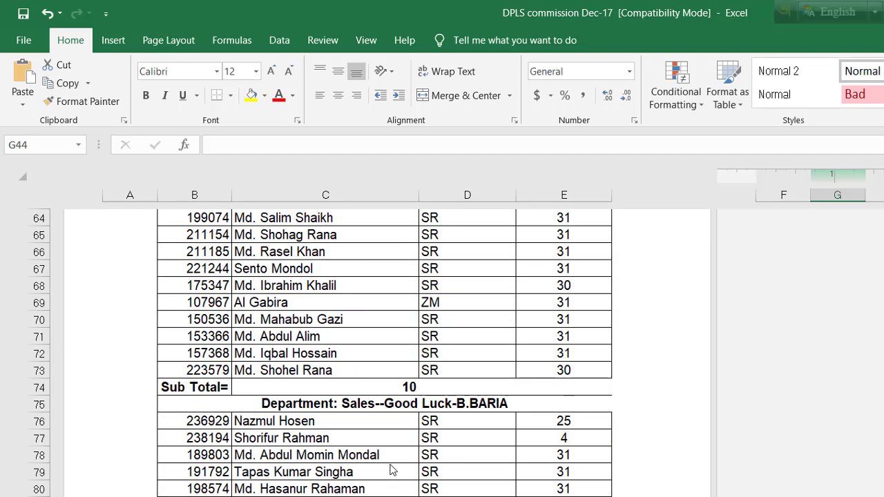
scroll(391, 468, "down", 3)
scroll(391, 468, "down", 1)
Delete the centre page number and insert &[Page] into the right footer section instead
left_click(414, 471)
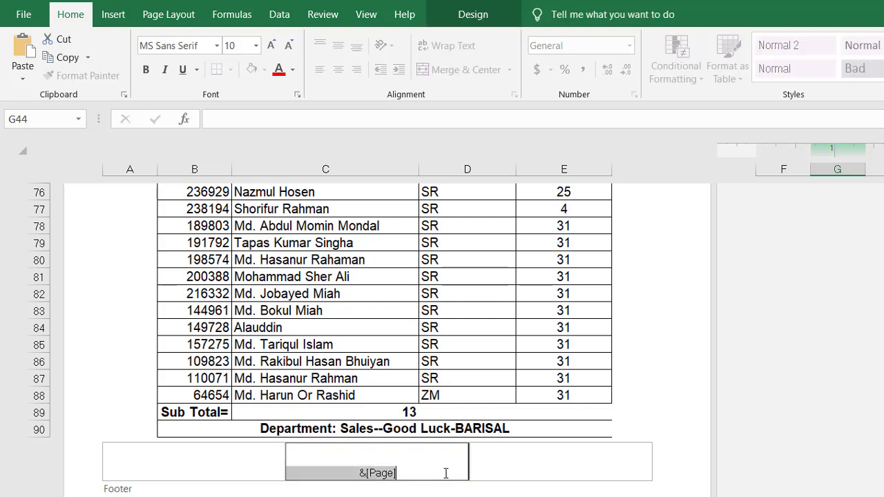
key("Delete")
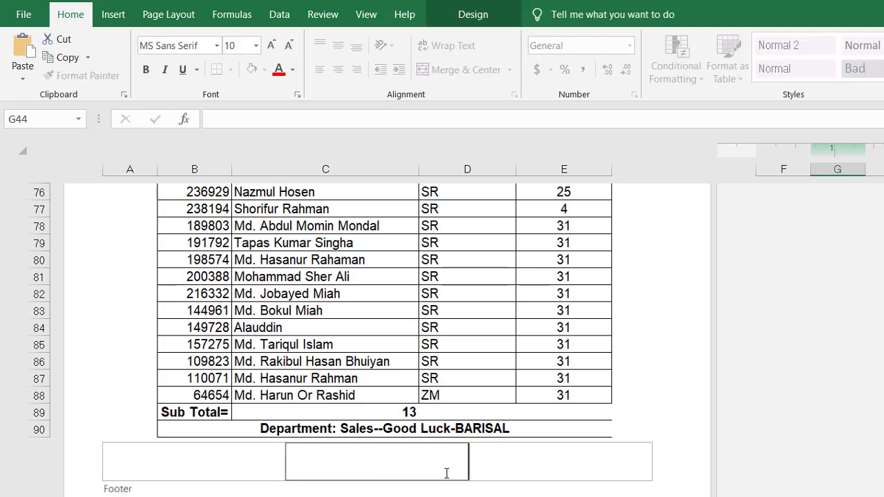
left_click(538, 469)
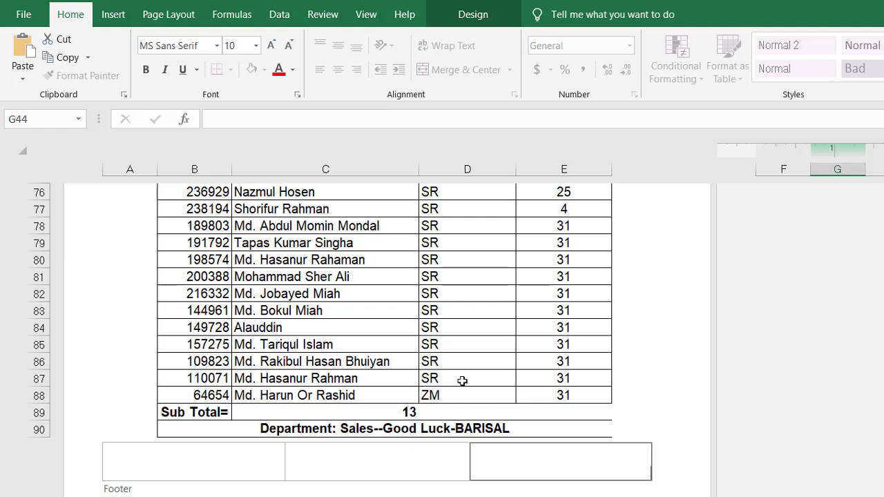
left_click(468, 15)
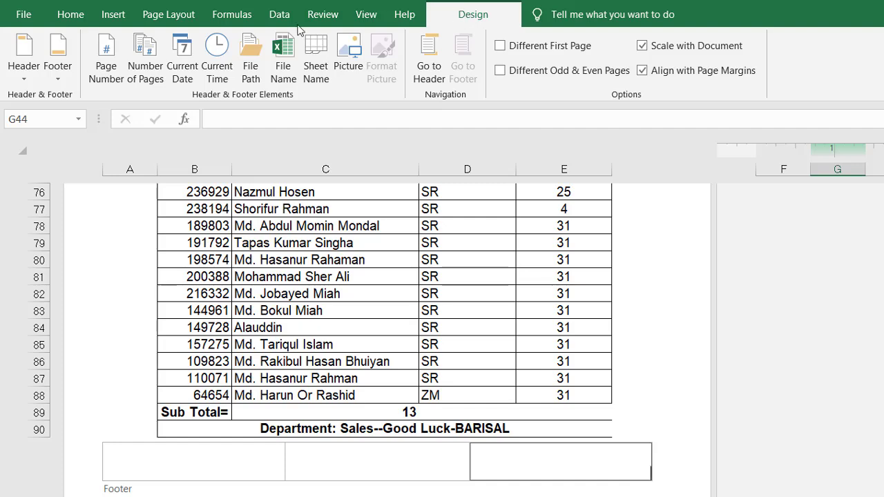
left_click(116, 74)
left_click(840, 446)
left_click(644, 470)
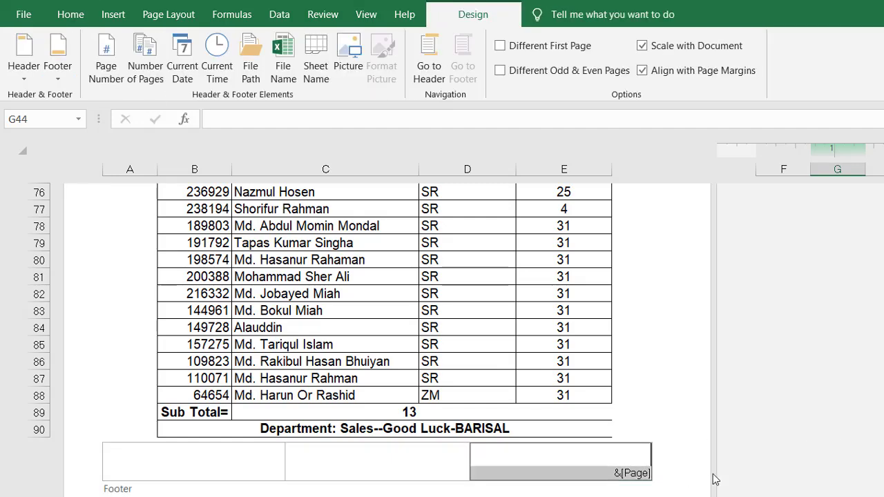
key("Tab")
left_click(828, 379)
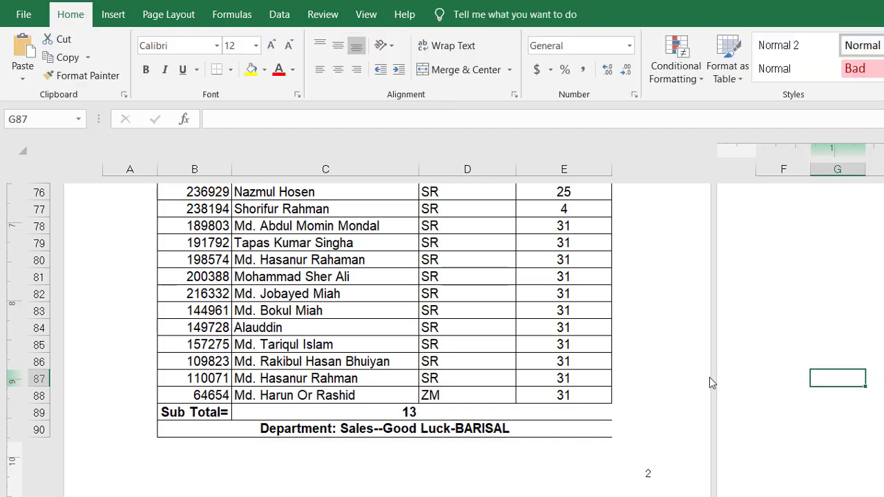
scroll(636, 419, "up", 5)
scroll(636, 419, "up", 5)
scroll(637, 420, "up", 3)
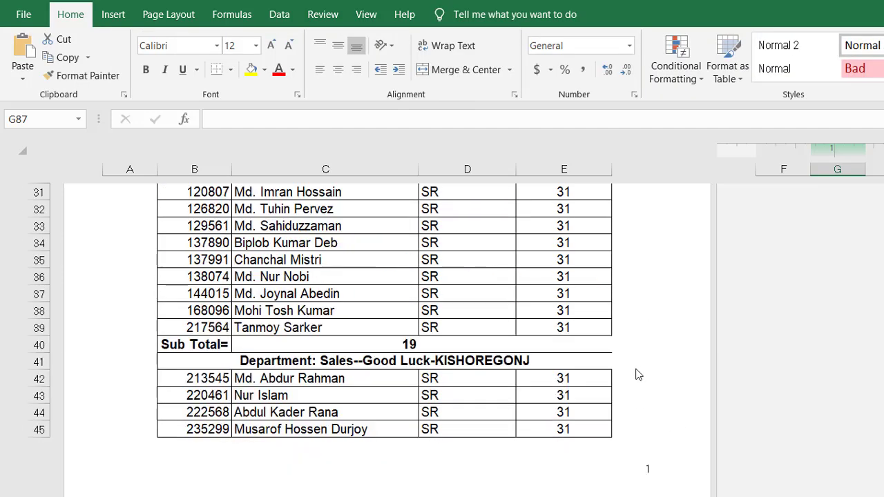
scroll(635, 476, "down", 5)
scroll(628, 480, "down", 6)
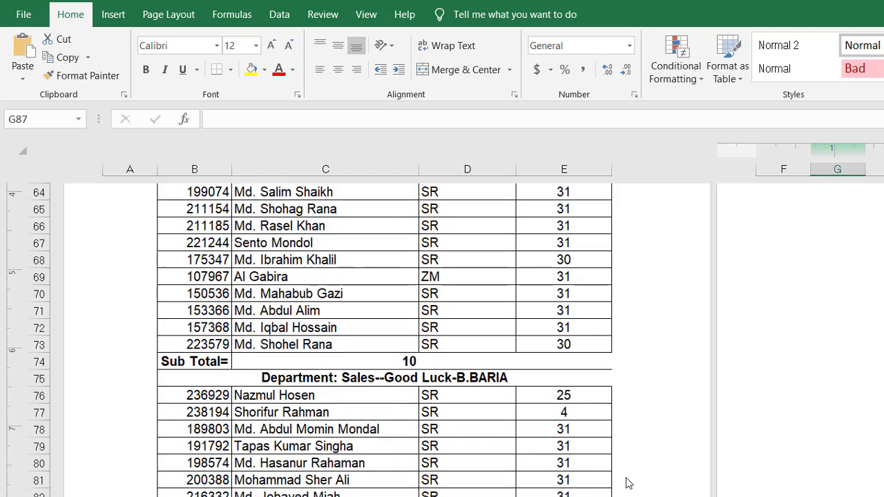
scroll(632, 473, "down", 6)
scroll(643, 394, "down", 5)
scroll(634, 414, "down", 9)
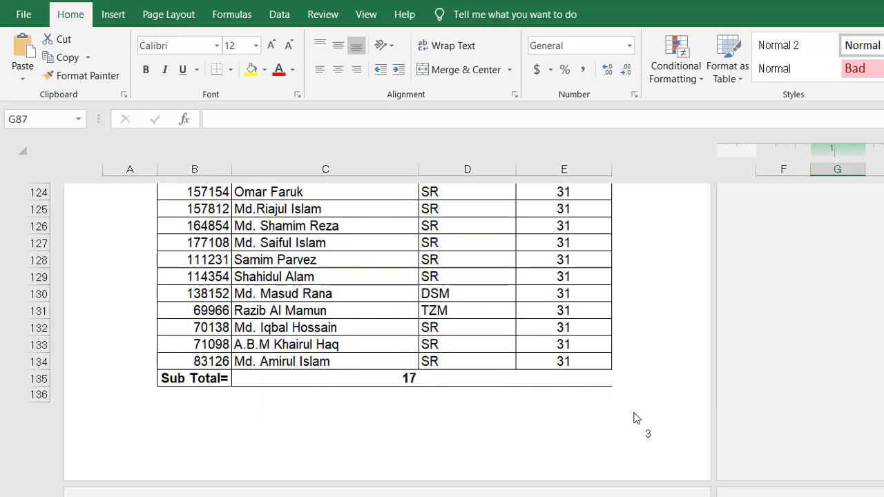
scroll(637, 404, "down", 2)
scroll(625, 387, "up", 5)
scroll(621, 394, "up", 10)
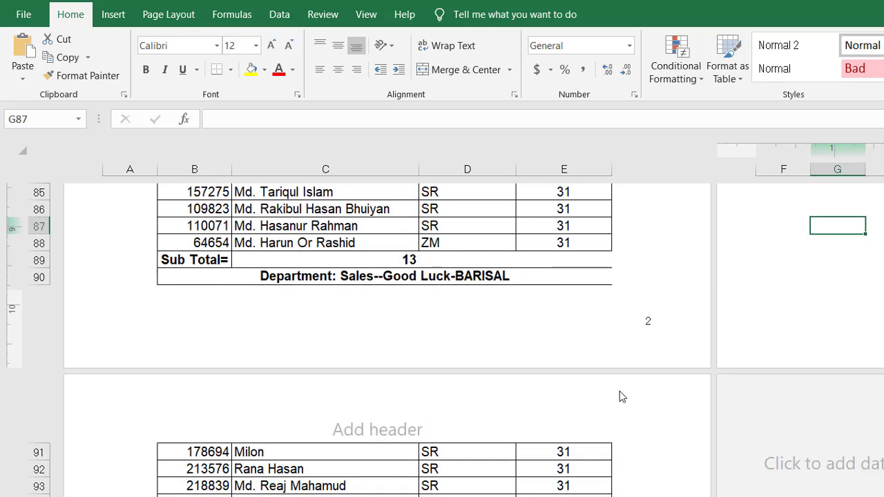
scroll(619, 396, "up", 7)
scroll(620, 397, "up", 5)
scroll(620, 397, "up", 7)
scroll(618, 389, "up", 7)
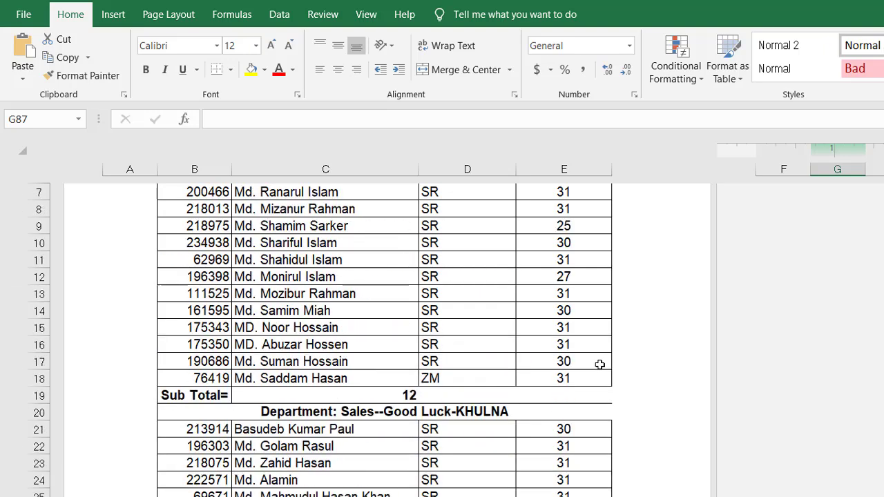
scroll(598, 363, "up", 3)
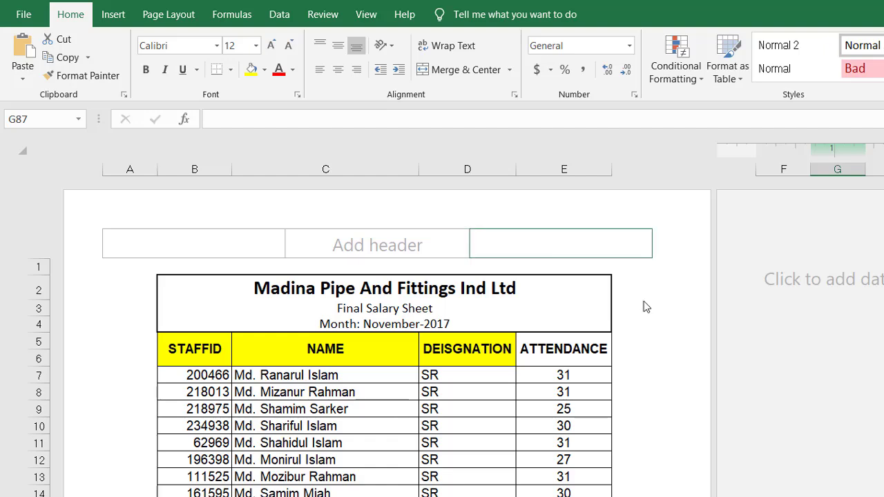
scroll(588, 473, "down", 7)
scroll(588, 474, "down", 5)
scroll(587, 480, "down", 2)
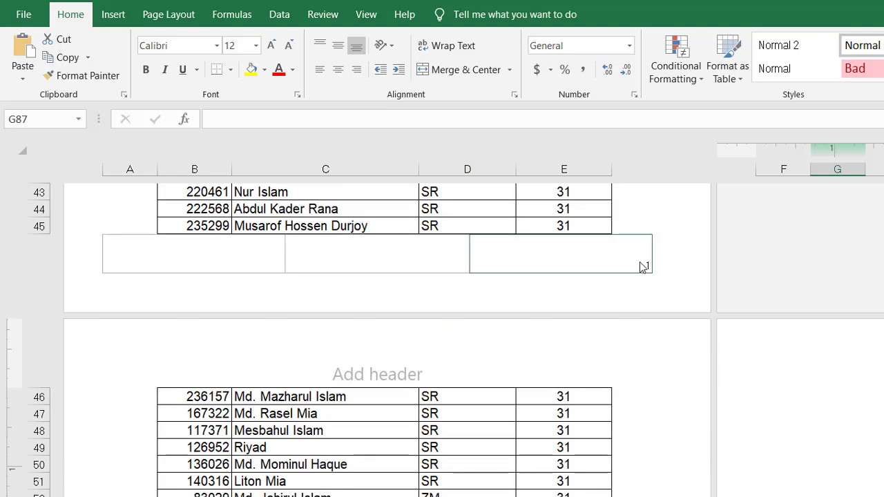
Delete the right-footer page number and apply the built-in 'Page 1' footer preset
left_click(617, 262)
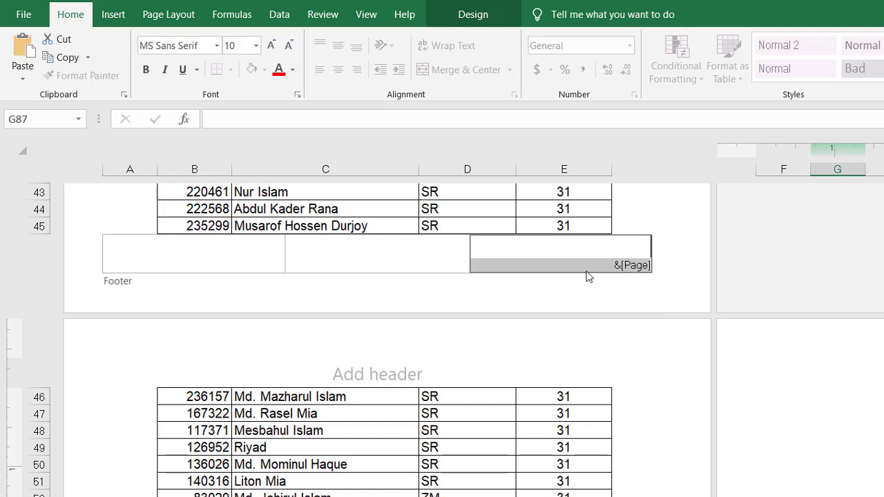
key("Delete")
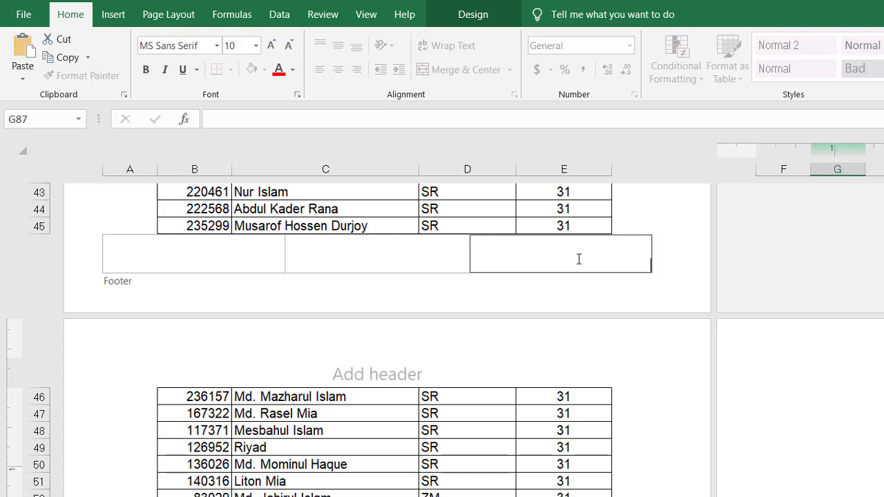
left_click(477, 15)
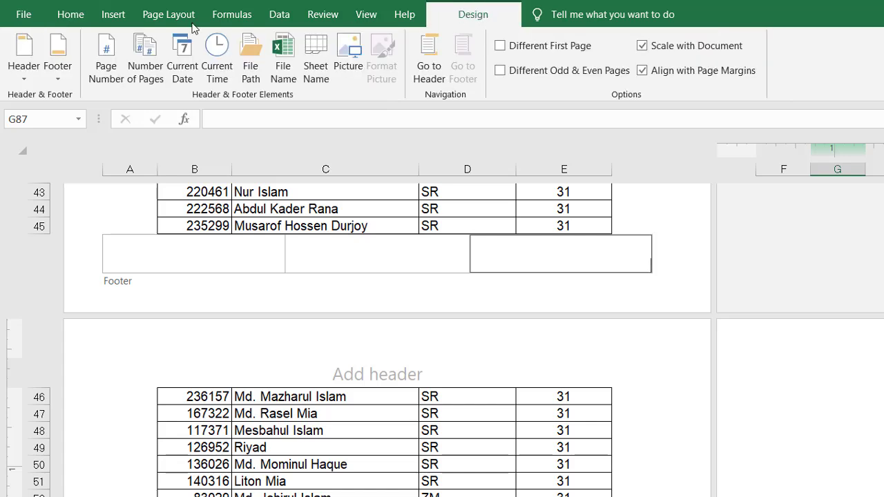
left_click(59, 83)
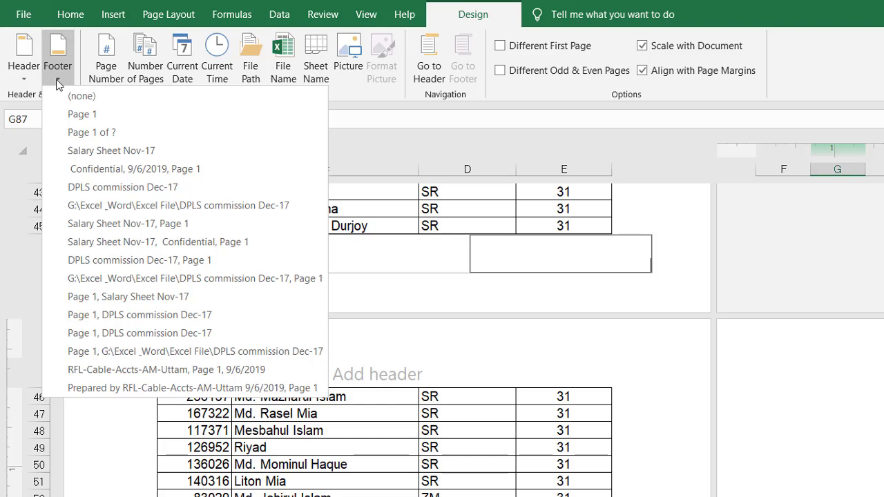
left_click(127, 120)
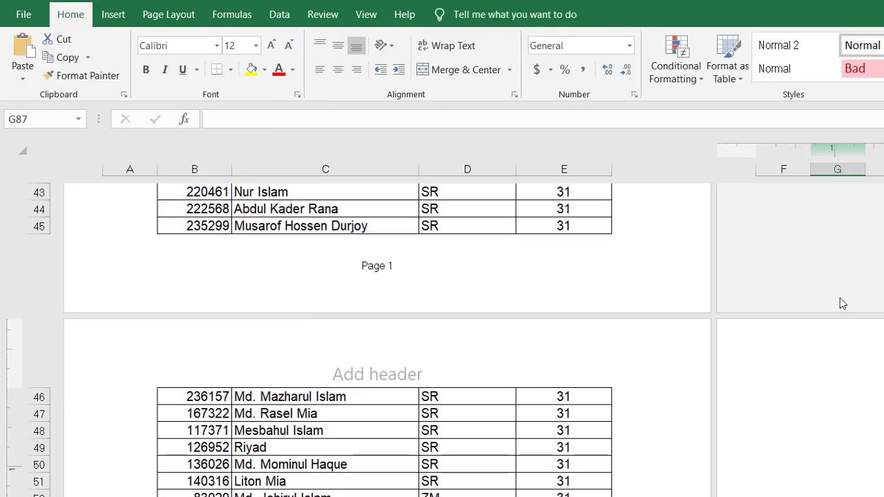
left_click(573, 273)
left_click(625, 300)
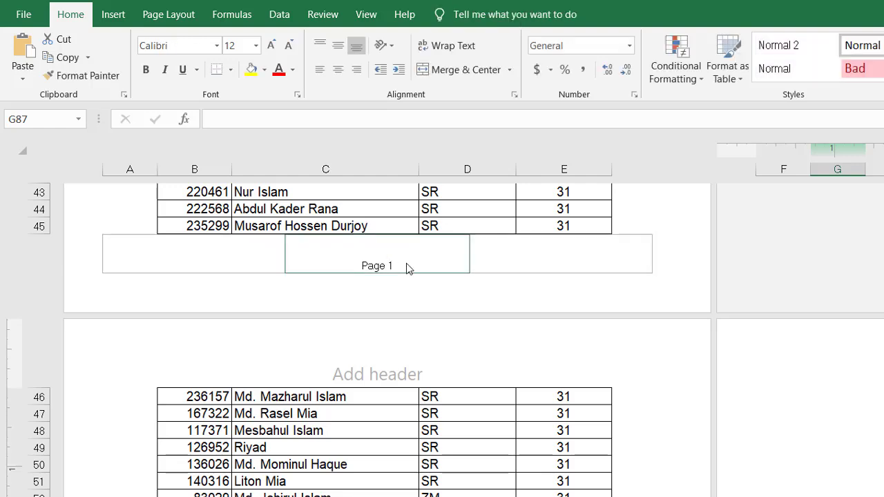
scroll(411, 297, "down", 6)
scroll(414, 332, "down", 6)
scroll(380, 317, "down", 4)
scroll(371, 272, "up", 2)
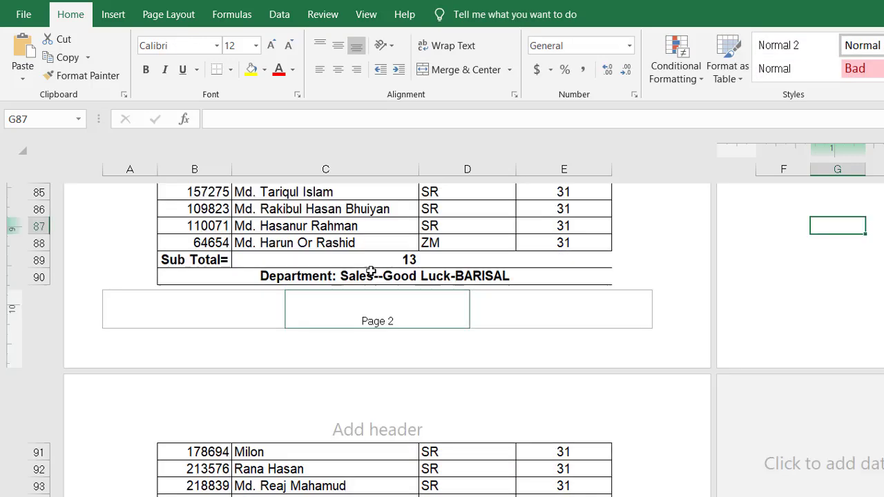
scroll(395, 331, "down", 7)
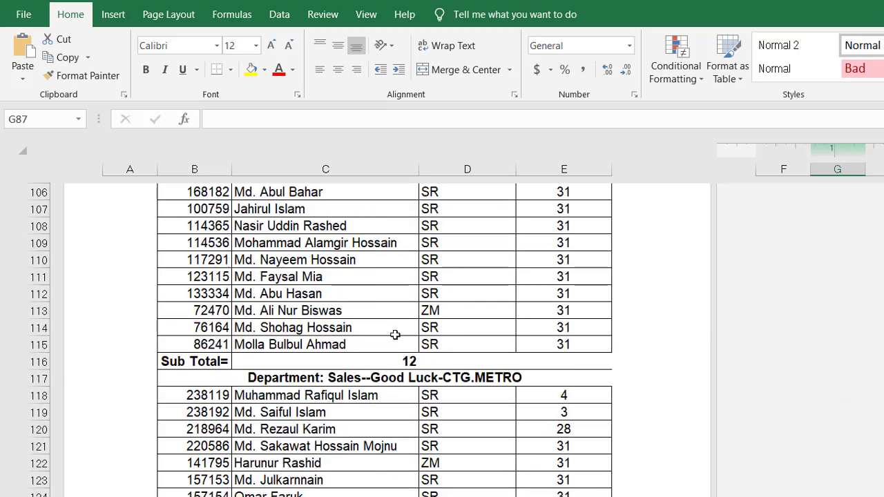
scroll(395, 337, "down", 4)
scroll(374, 345, "down", 4)
scroll(365, 318, "up", 6)
scroll(362, 307, "up", 8)
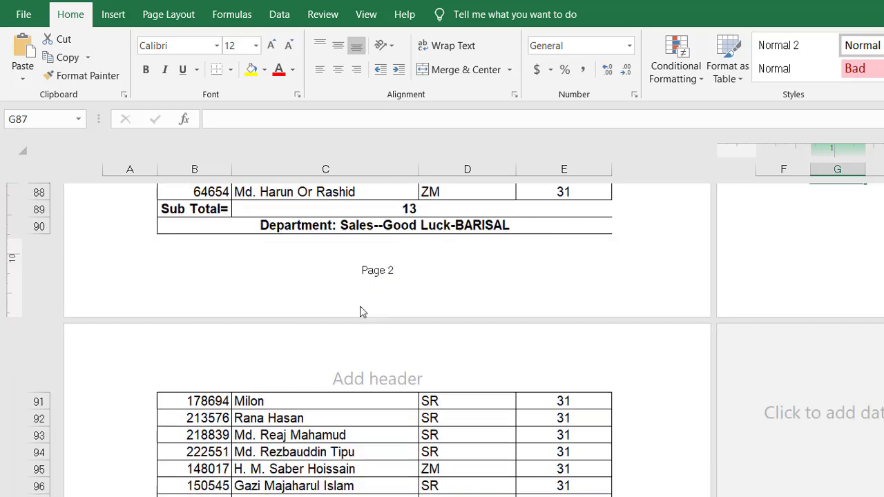
scroll(363, 311, "up", 10)
scroll(364, 311, "up", 4)
scroll(432, 428, "up", 11)
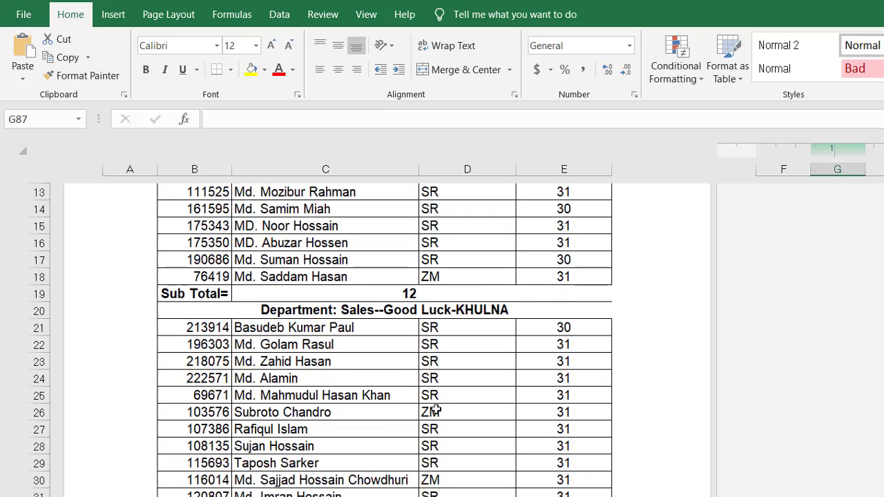
scroll(441, 401, "up", 5)
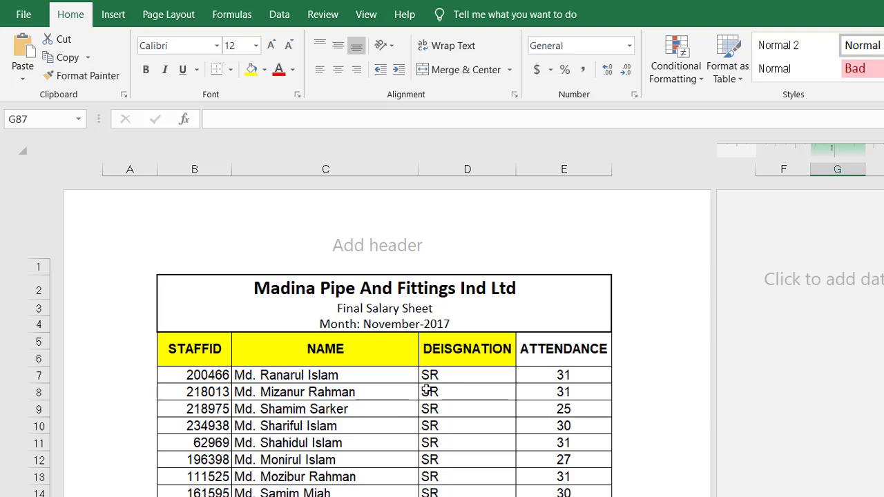
scroll(424, 386, "down", 3)
scroll(431, 388, "up", 3)
scroll(432, 391, "down", 2)
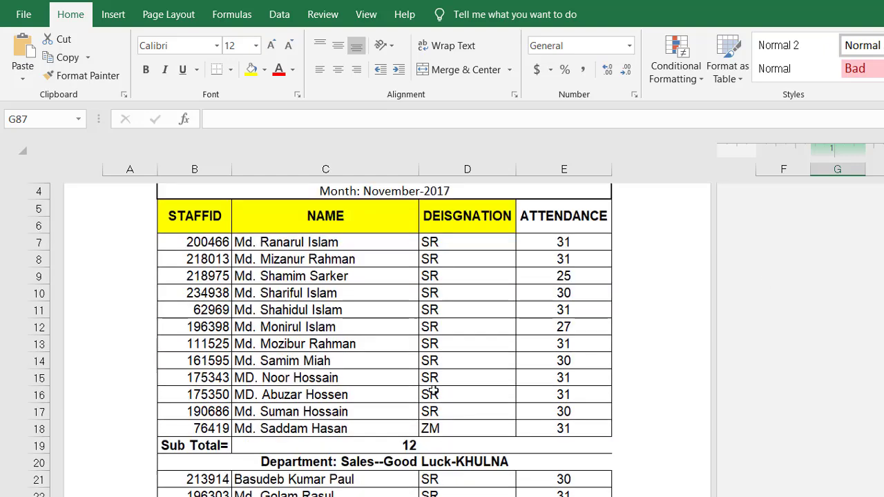
scroll(430, 391, "down", 6)
scroll(430, 389, "down", 4)
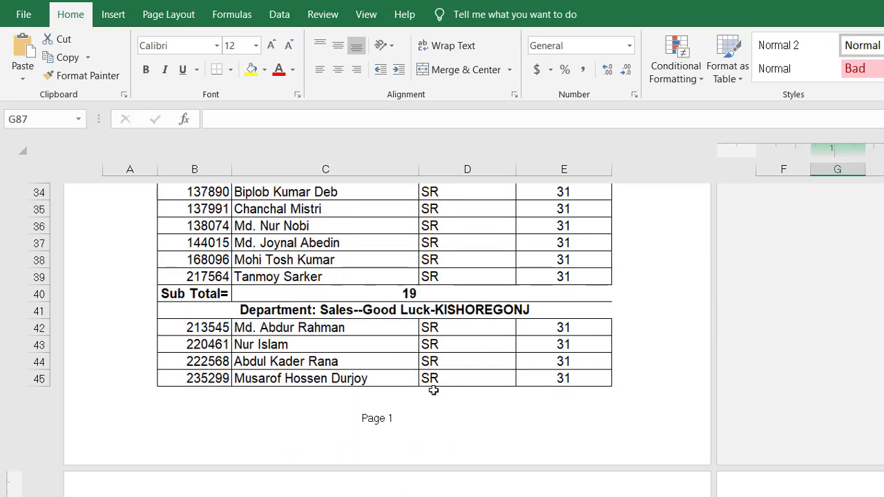
Replace the centred 'Page 1' footer code with the 'Page 1 of ?' footer preset
left_click(413, 419)
key("Delete")
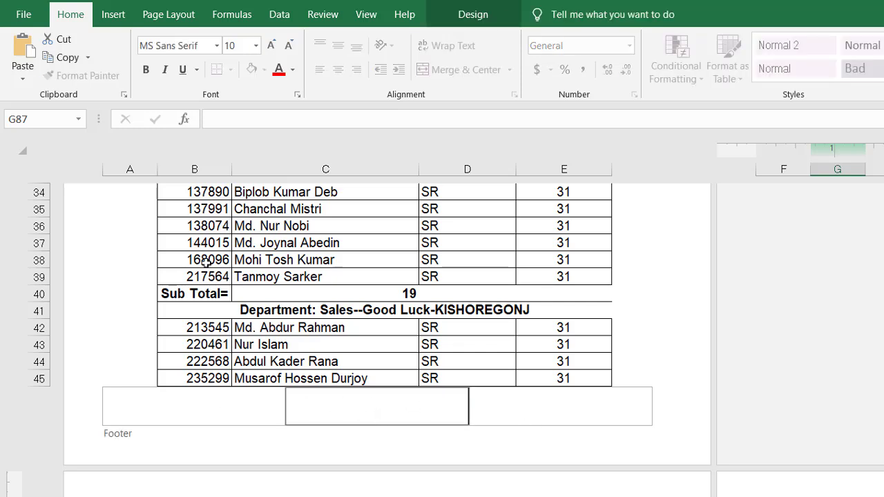
left_click(489, 18)
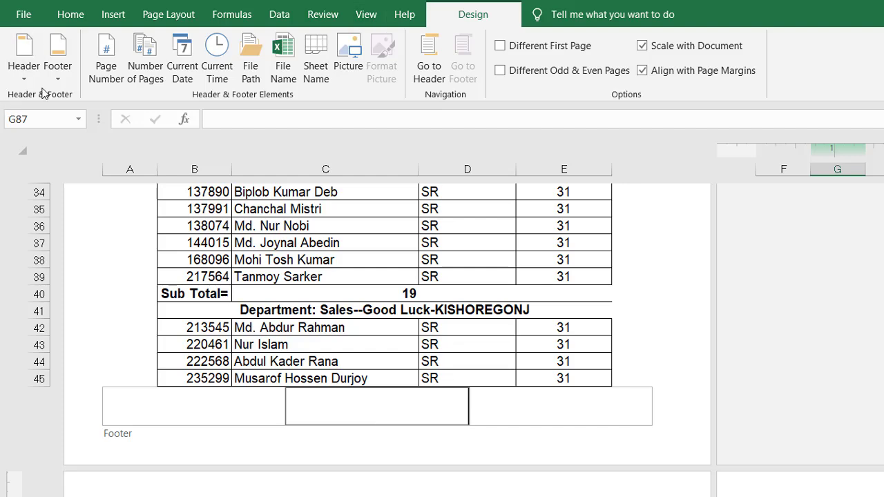
left_click(57, 75)
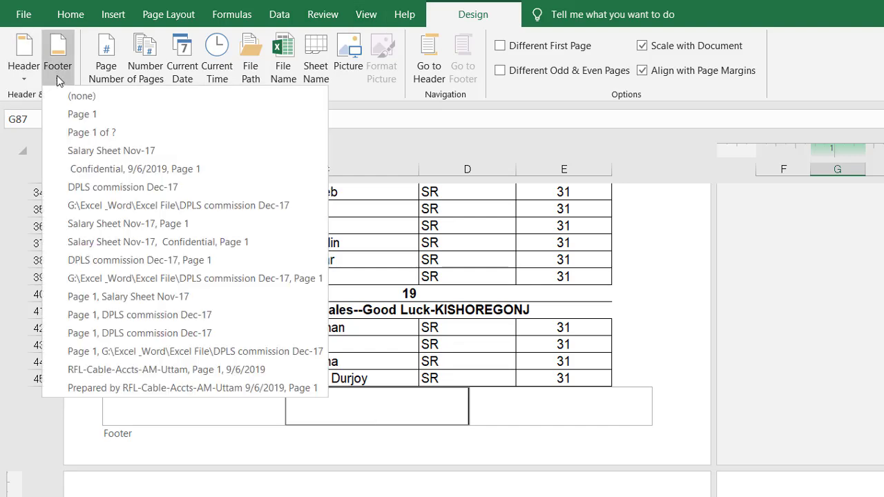
left_click(120, 133)
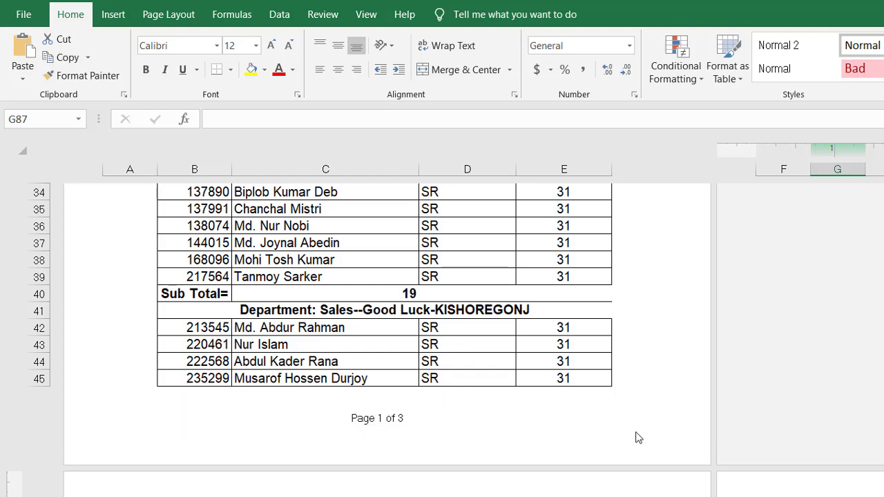
Scroll through pages 1–3 to verify each footer reads Page X of 3, then show the View tab
scroll(415, 428, "down", 9)
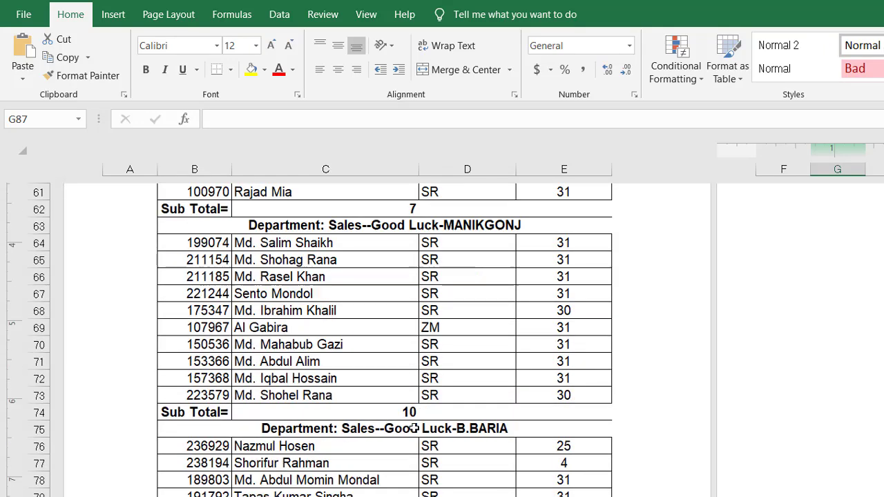
scroll(411, 424, "down", 6)
scroll(440, 447, "down", 3)
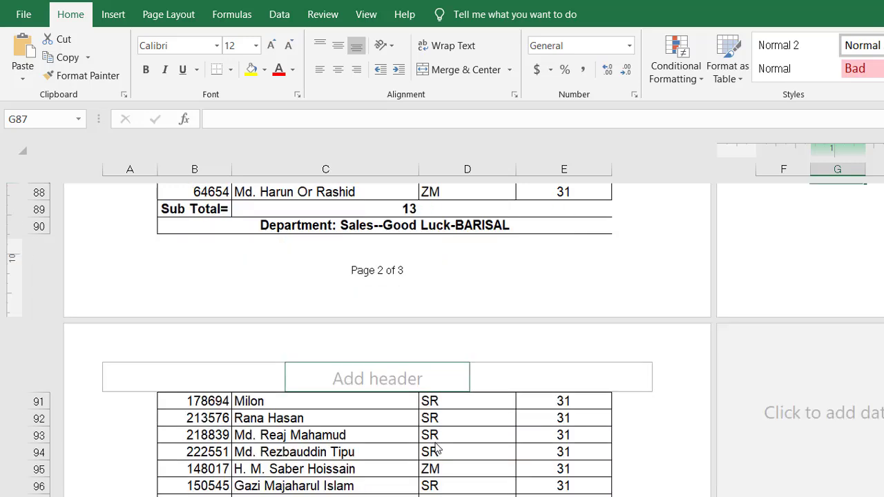
scroll(438, 446, "down", 7)
scroll(436, 446, "down", 4)
scroll(437, 446, "down", 3)
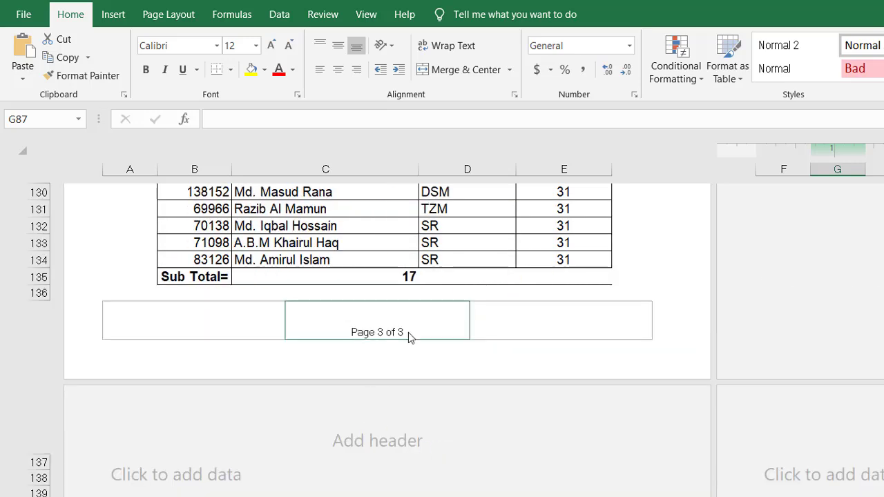
scroll(421, 366, "up", 8)
scroll(435, 391, "up", 8)
scroll(437, 393, "up", 12)
scroll(437, 394, "up", 5)
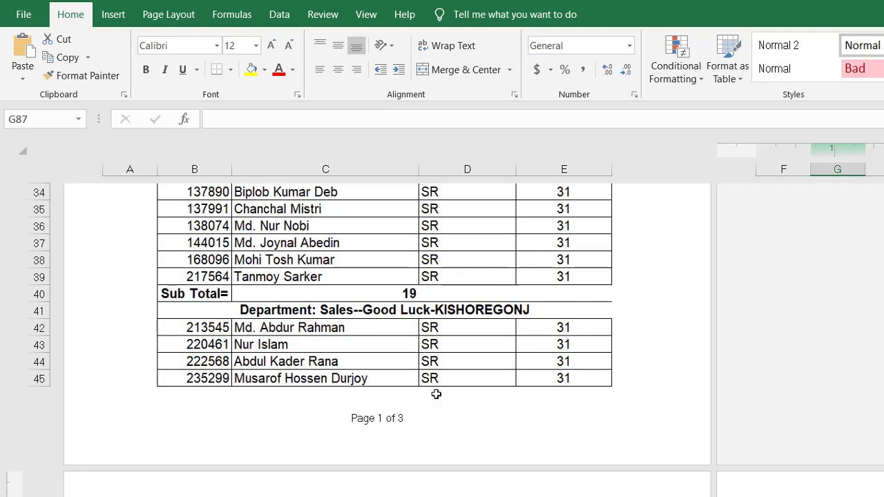
scroll(436, 395, "up", 3)
scroll(435, 396, "up", 6)
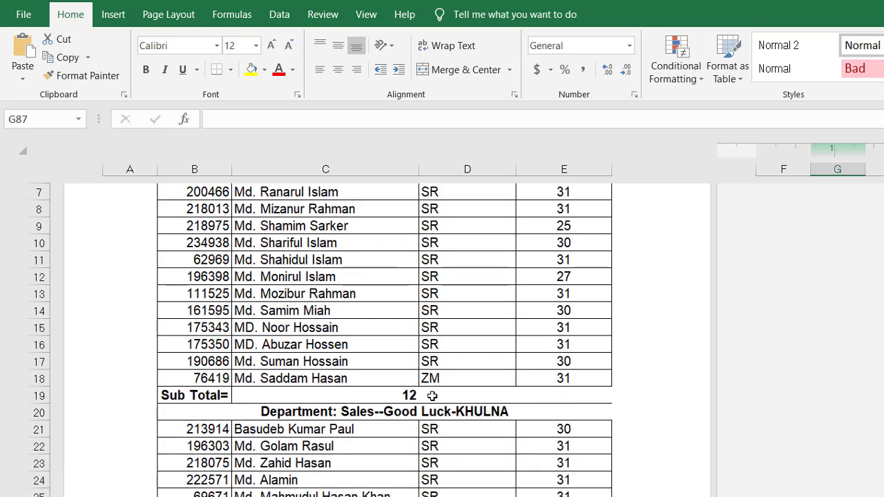
scroll(430, 400, "up", 4)
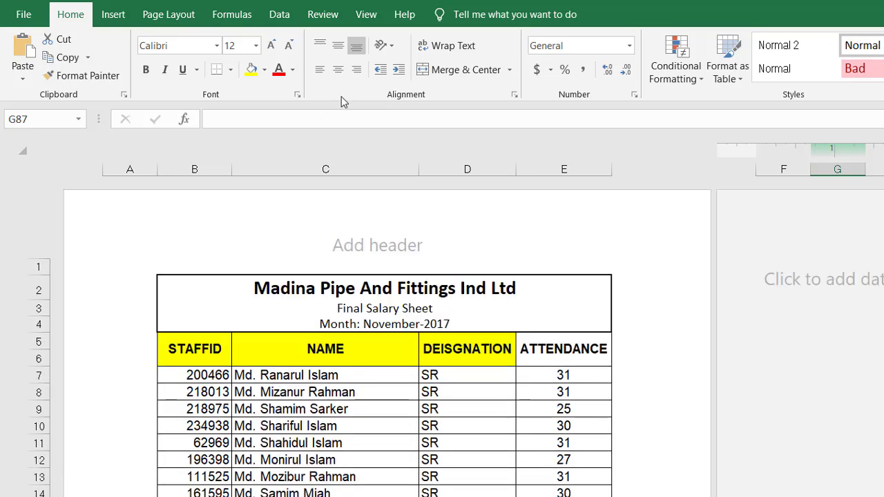
left_click(366, 15)
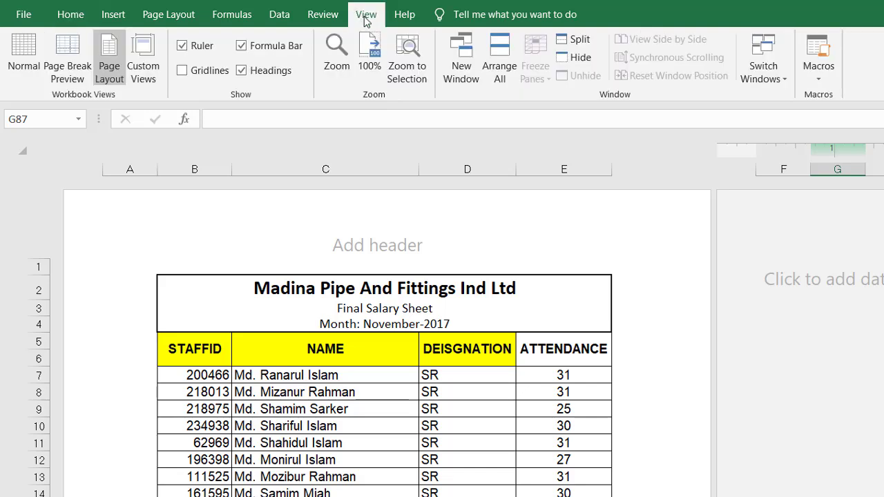
Switch the salary sheet to Normal view and scroll through it
left_click(24, 65)
left_click(789, 322)
scroll(824, 329, "up", 5)
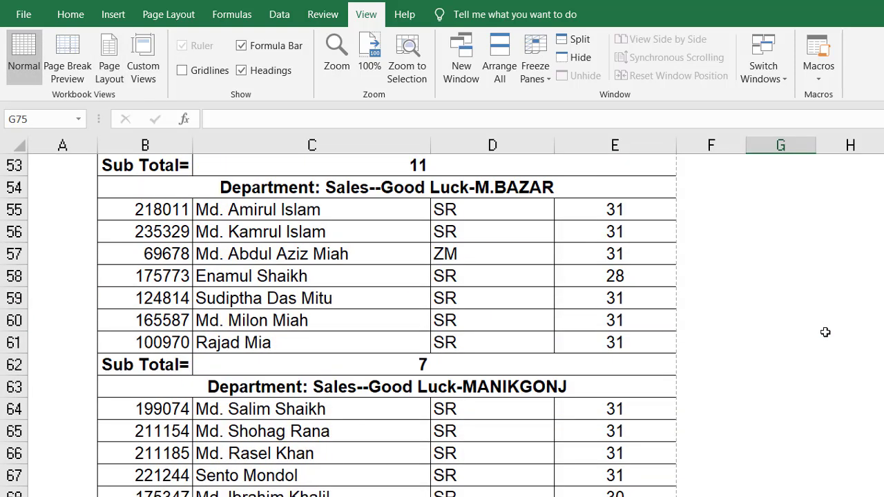
scroll(825, 330, "up", 9)
scroll(826, 331, "up", 5)
scroll(827, 333, "up", 4)
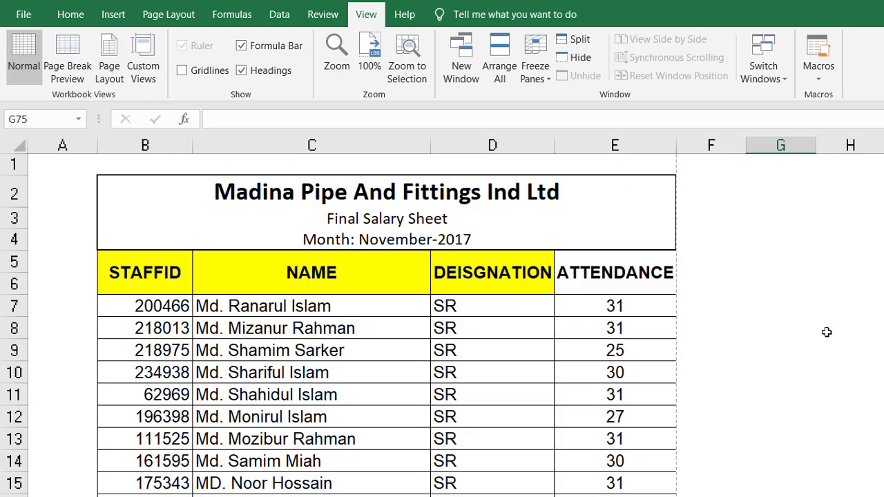
scroll(820, 333, "down", 4)
scroll(809, 338, "down", 4)
scroll(809, 338, "down", 7)
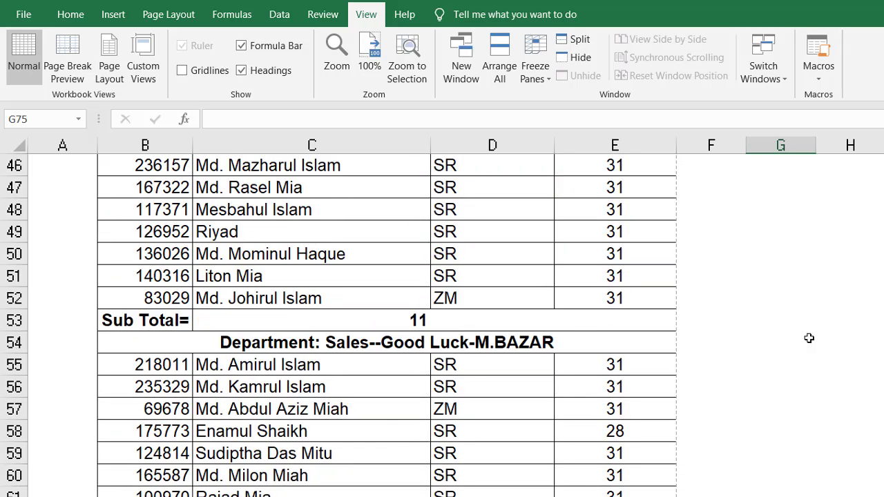
scroll(809, 338, "down", 2)
scroll(805, 338, "down", 5)
scroll(803, 339, "down", 5)
scroll(803, 341, "down", 3)
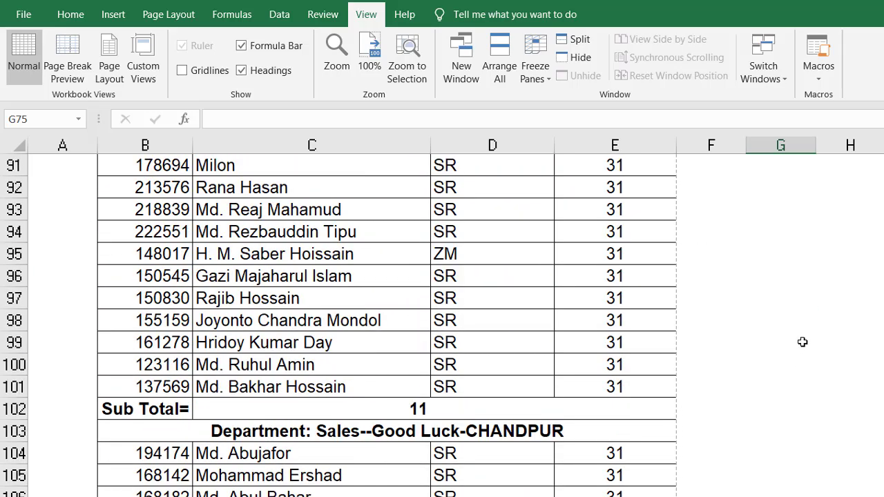
scroll(803, 342, "up", 10)
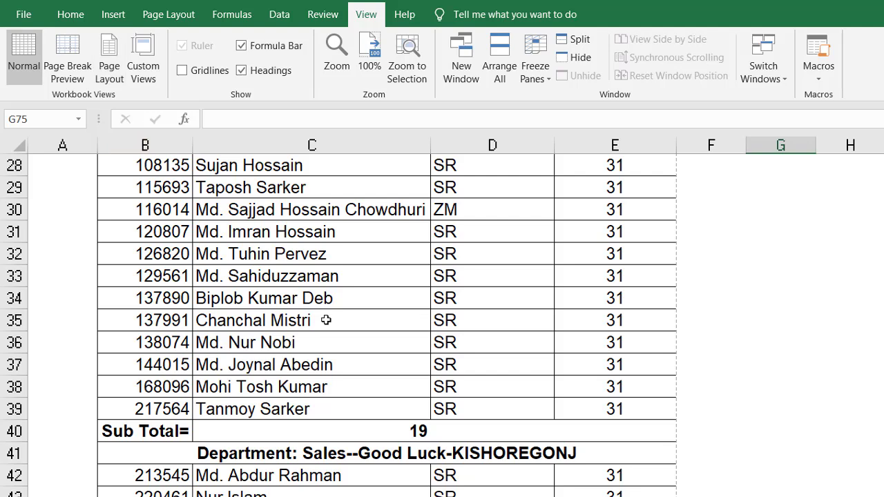
Recheck the Page X of 3 footers in Page Layout view, then return to Normal view
left_click(99, 56)
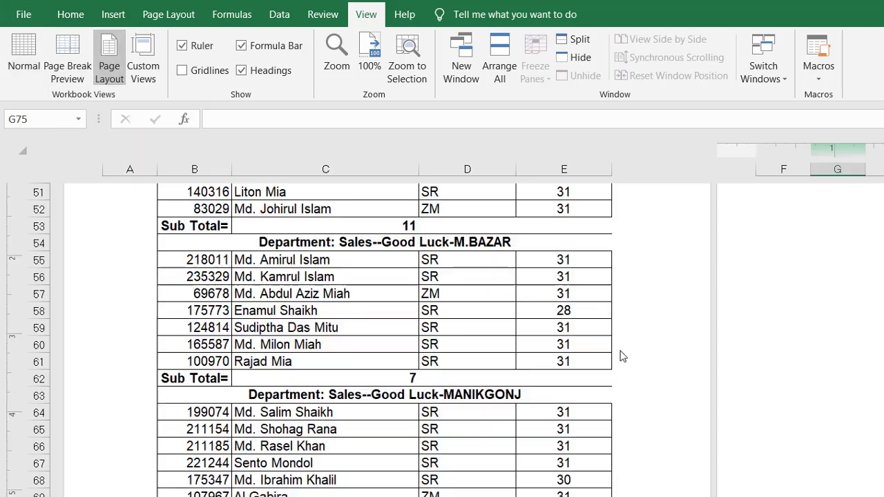
scroll(598, 387, "down", 3)
scroll(552, 424, "down", 5)
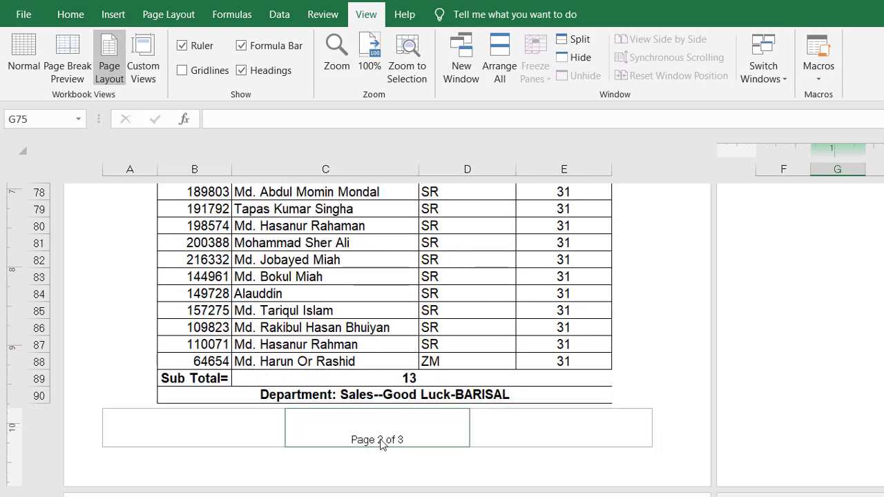
scroll(497, 438, "up", 5)
scroll(714, 395, "up", 11)
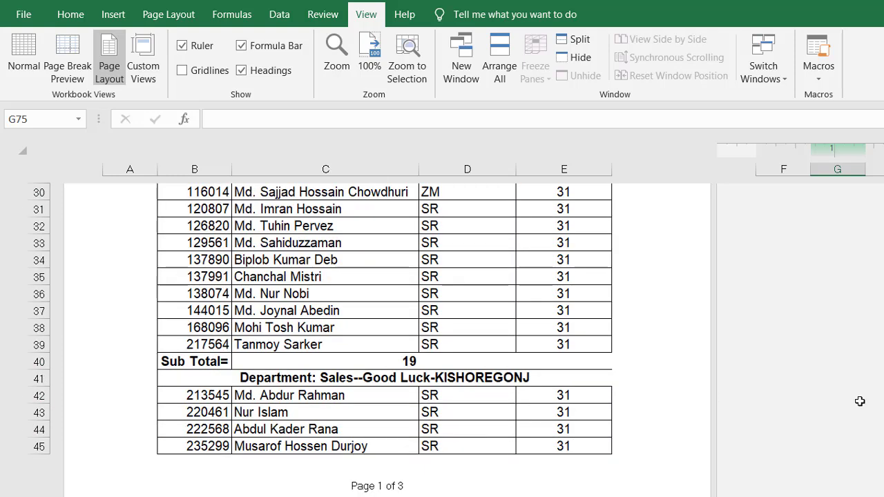
scroll(859, 403, "up", 6)
scroll(812, 387, "up", 5)
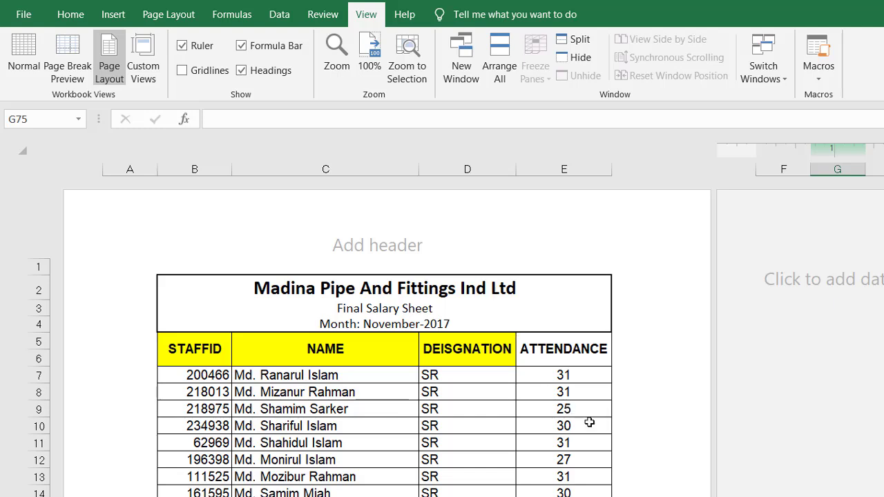
left_click(14, 61)
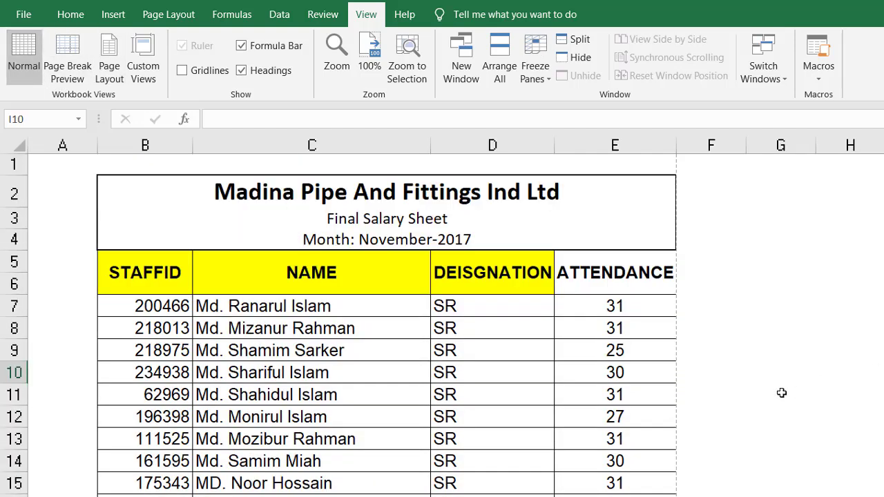